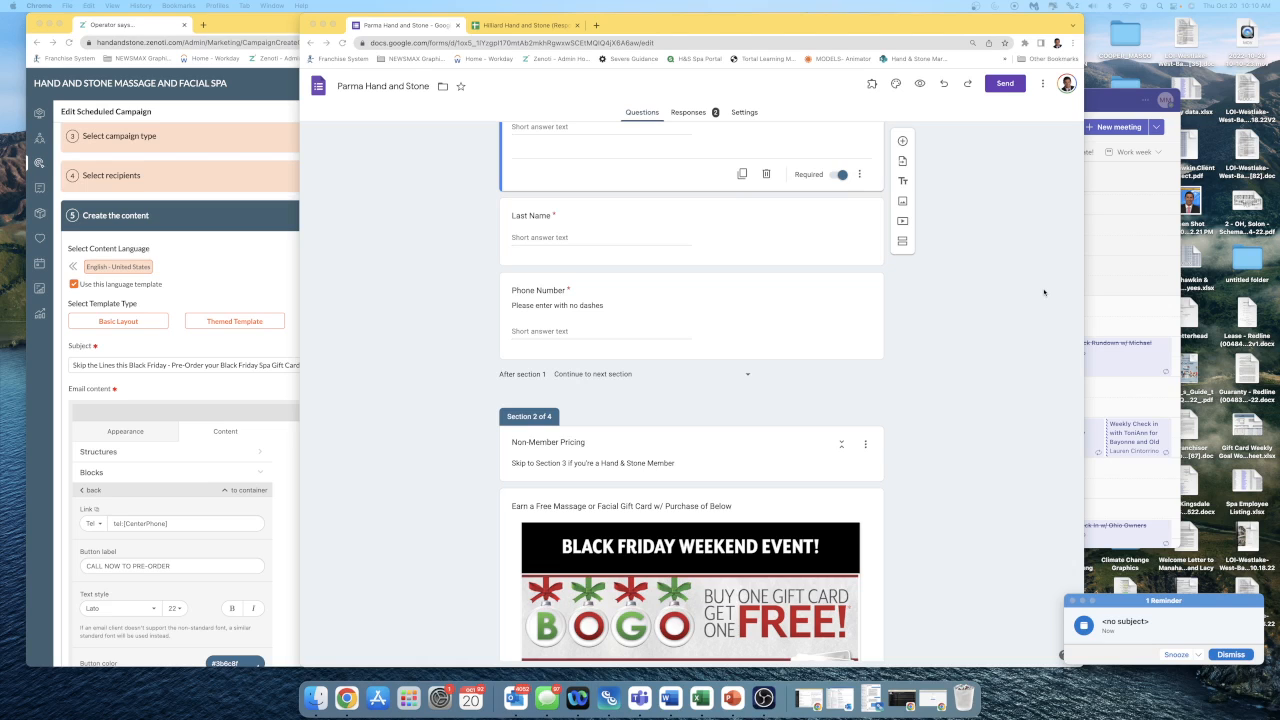
Get the shortened shareable link for the Parma Black Friday pre-order form and copy it.
scroll(1044, 292, "down", 3)
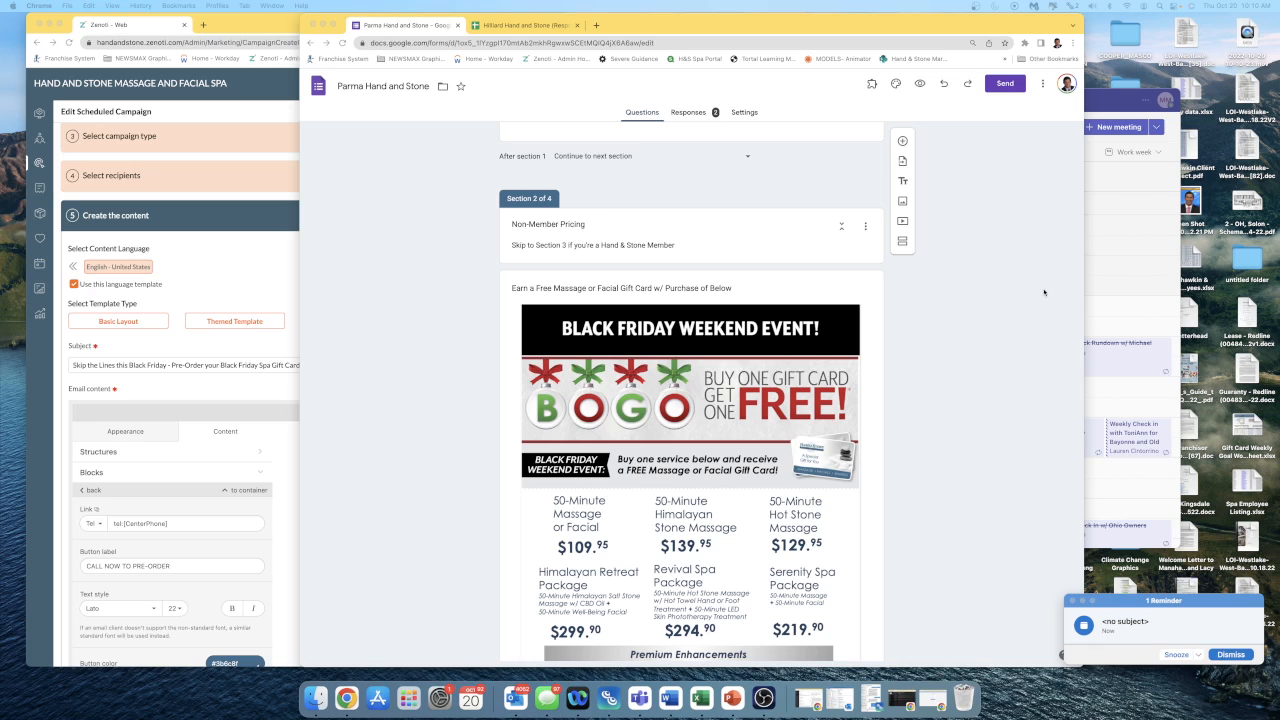
scroll(1044, 292, "up", 15)
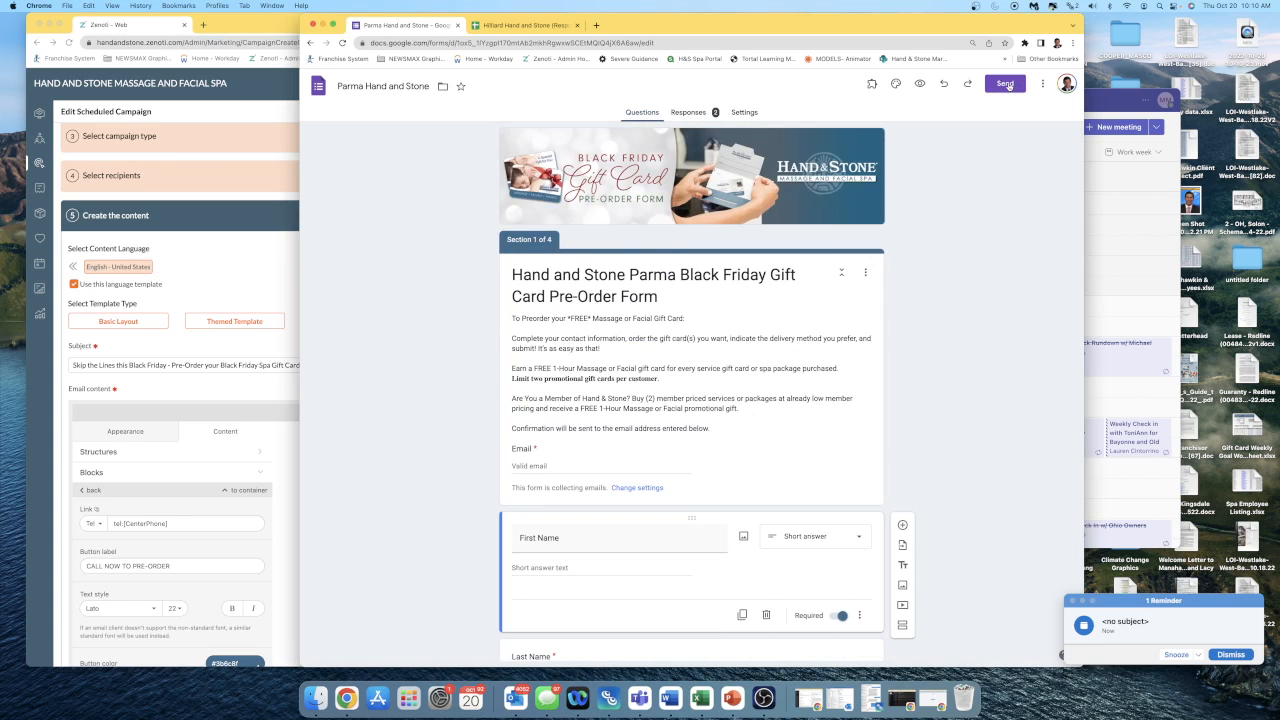
left_click(1005, 84)
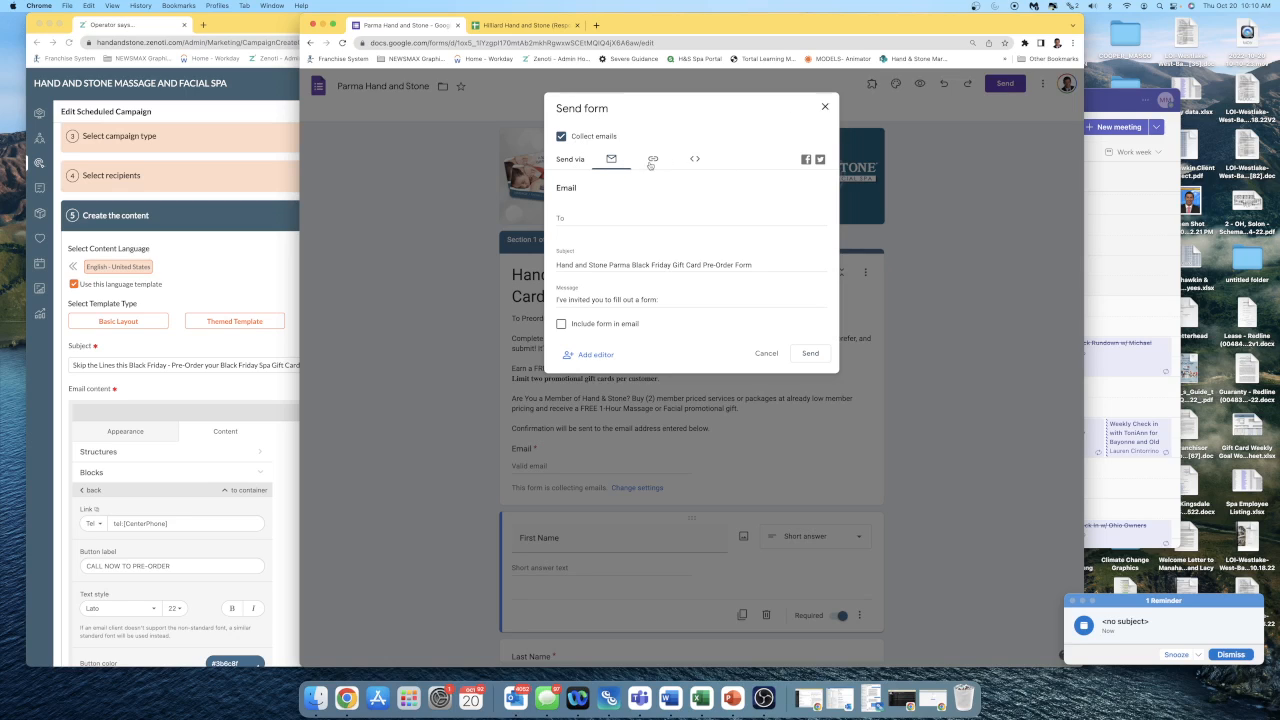
left_click(598, 220)
left_click(651, 162)
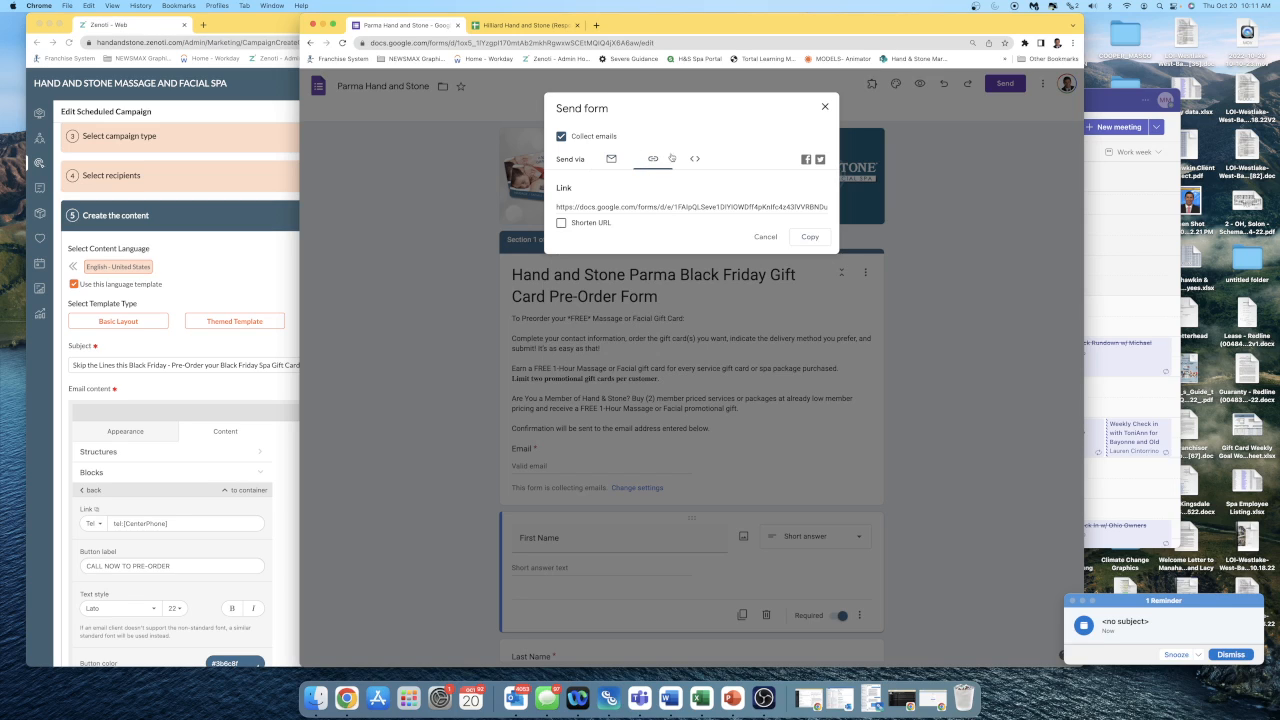
left_click(612, 207)
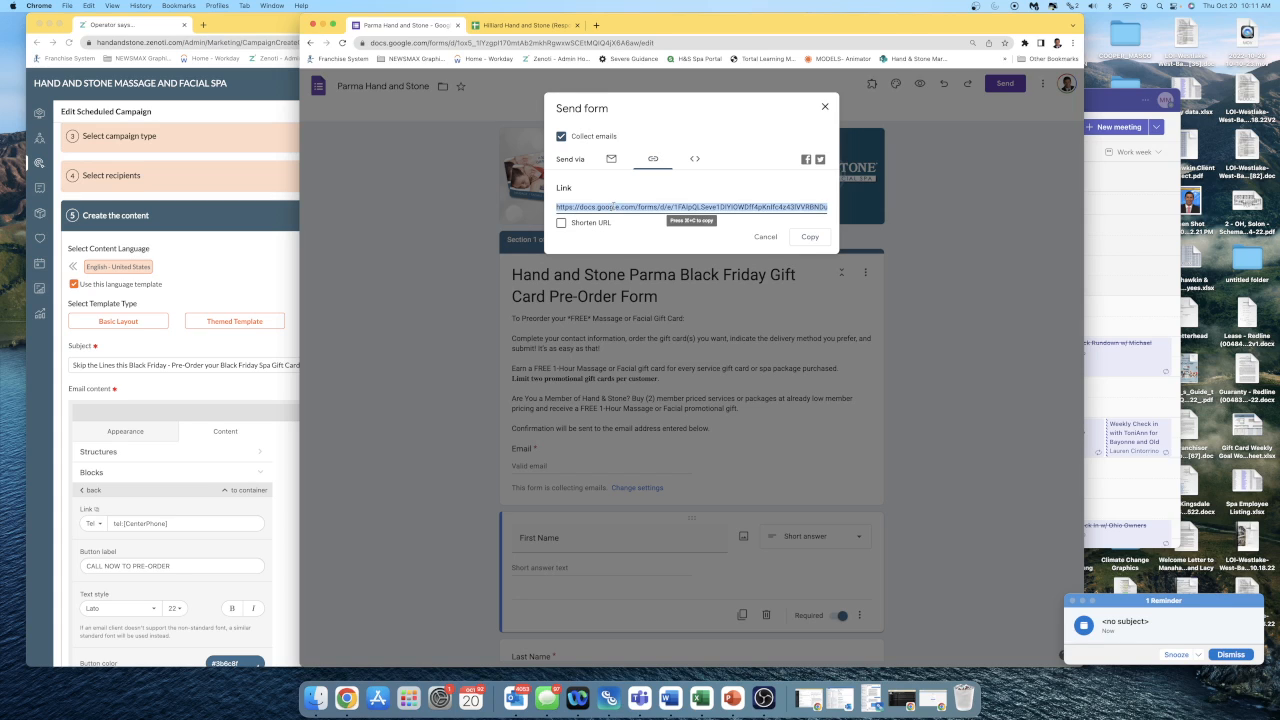
left_click(562, 223)
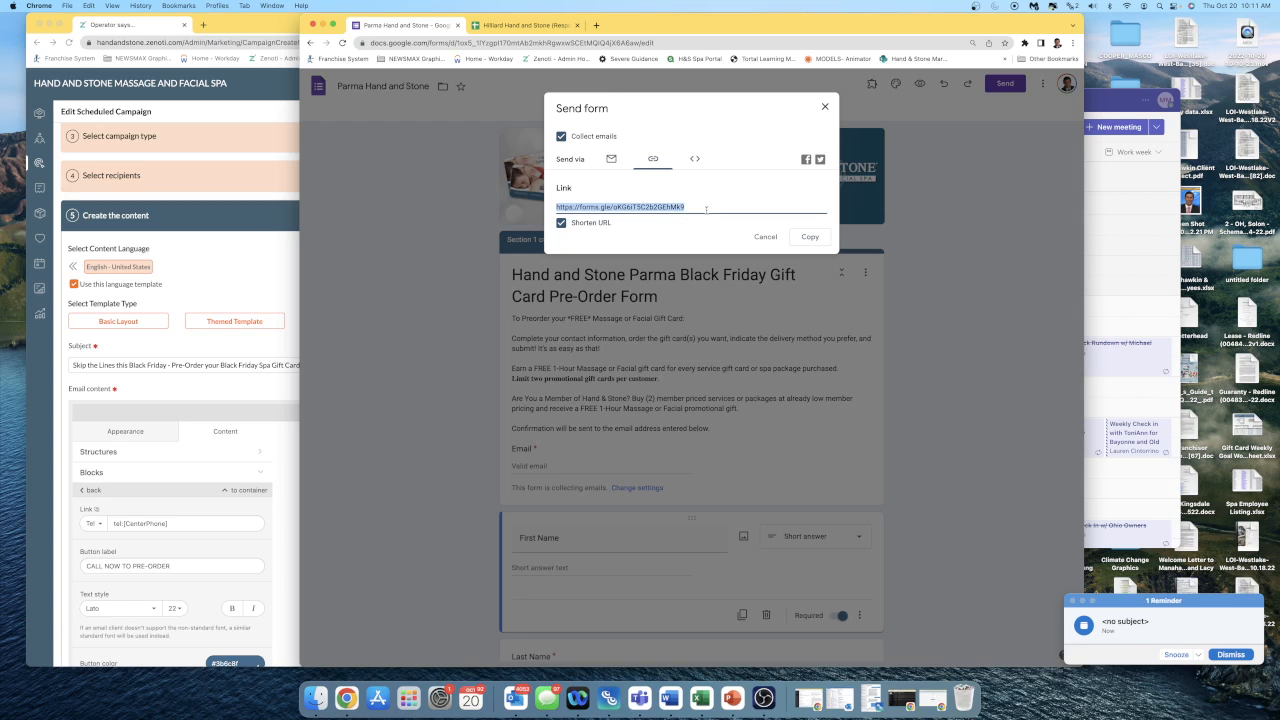
key("super+c")
Open the copied form link in a new browser tab and look over the live pre-order form.
left_click(596, 24)
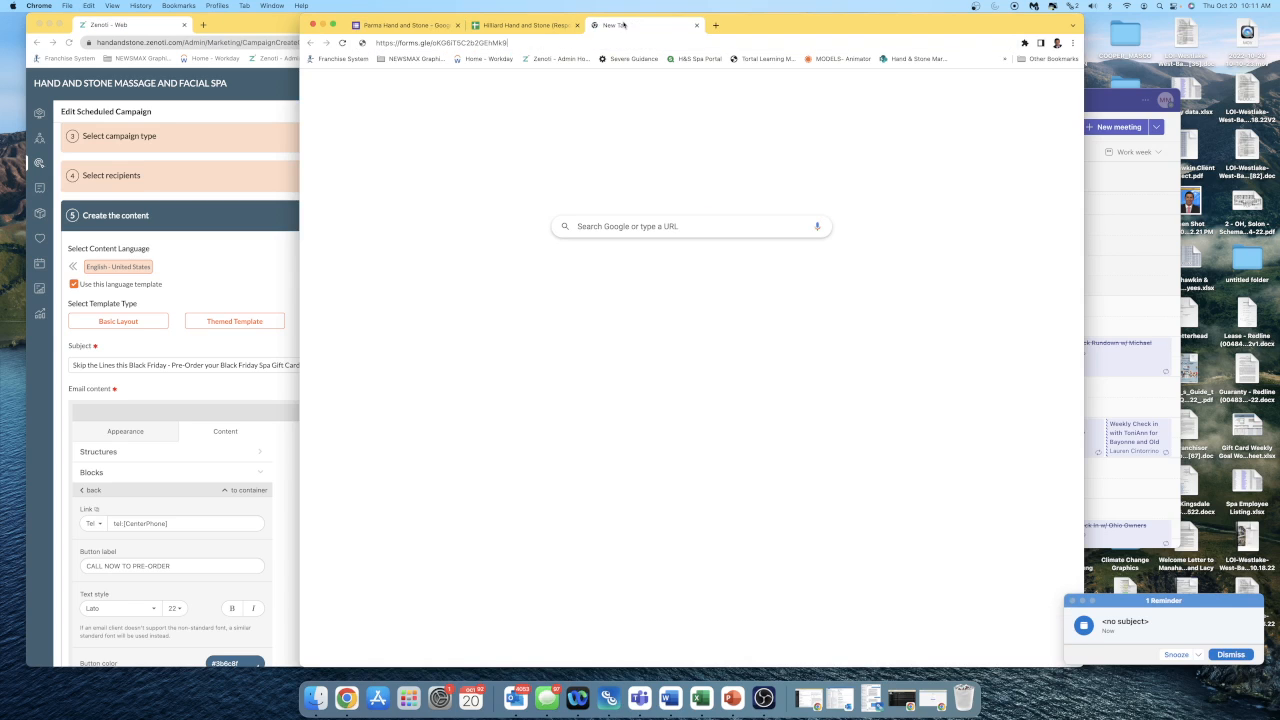
key("super+v")
key("Return")
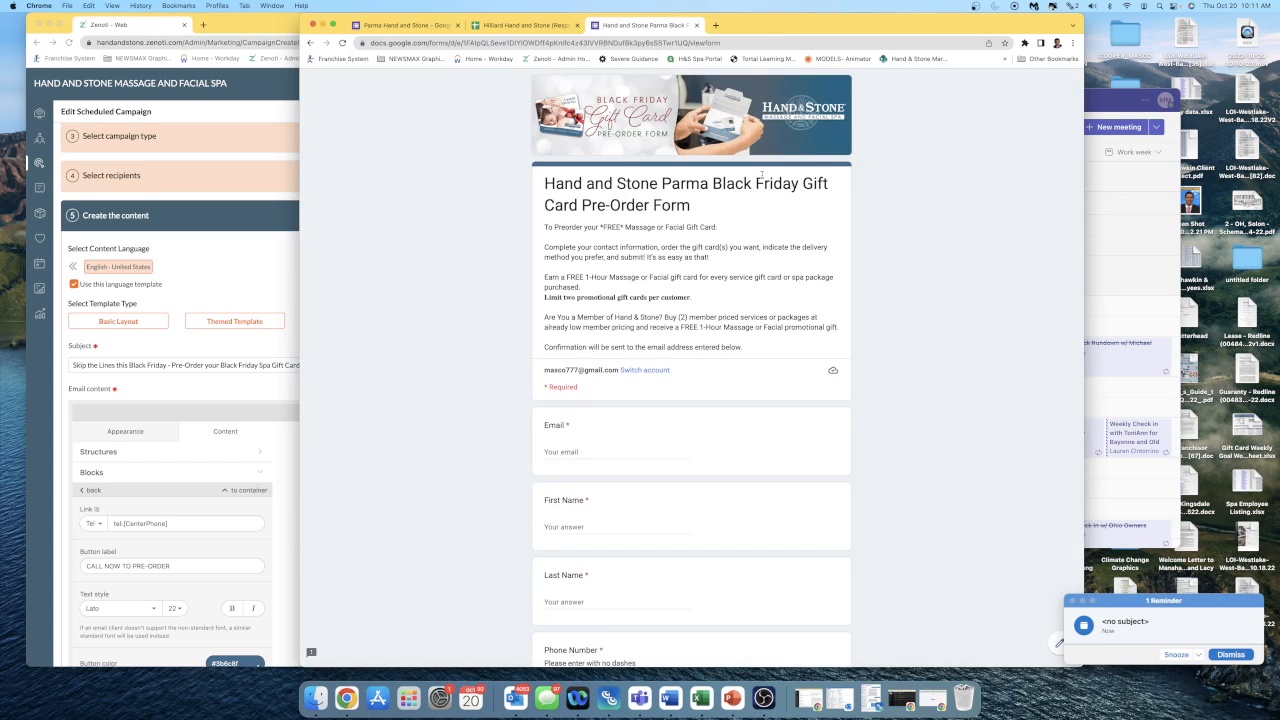
scroll(757, 141, "down", 3)
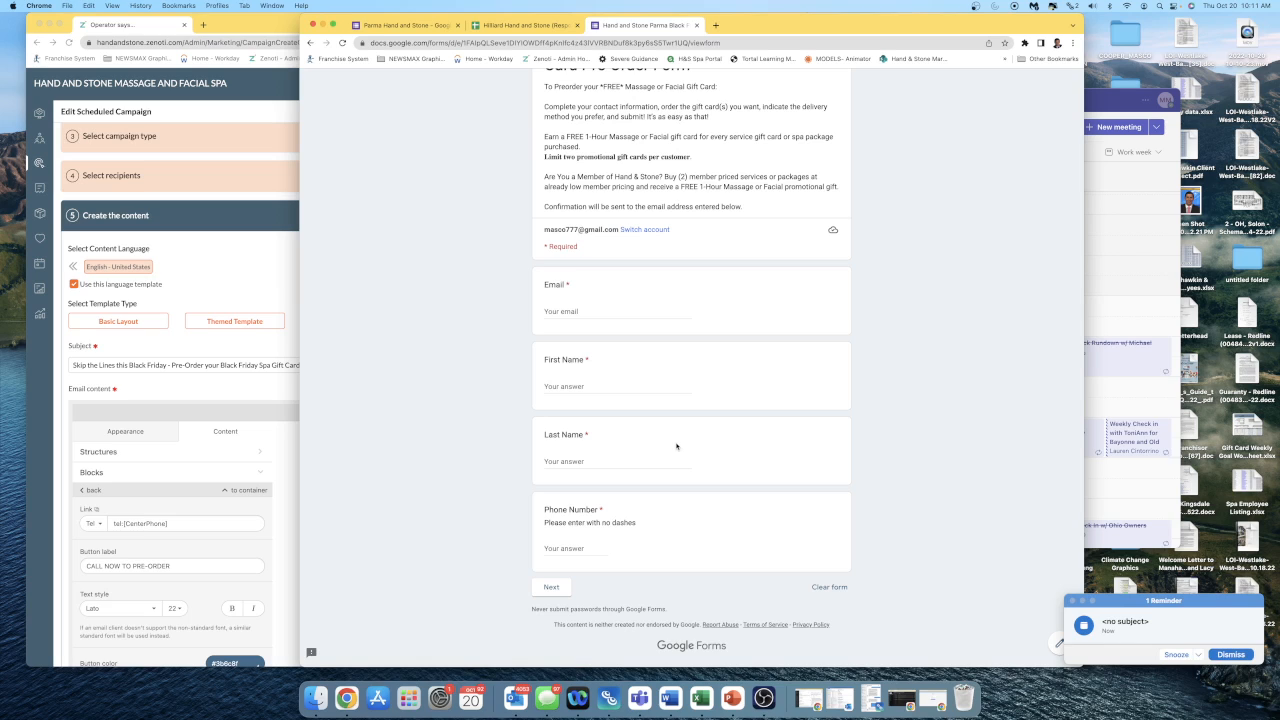
Switch to the Zenoti campaign window, widen it, and rename the campaign "Black Friday 2022 Member Presale - Skip the Line 1 10222022".
left_click(249, 283)
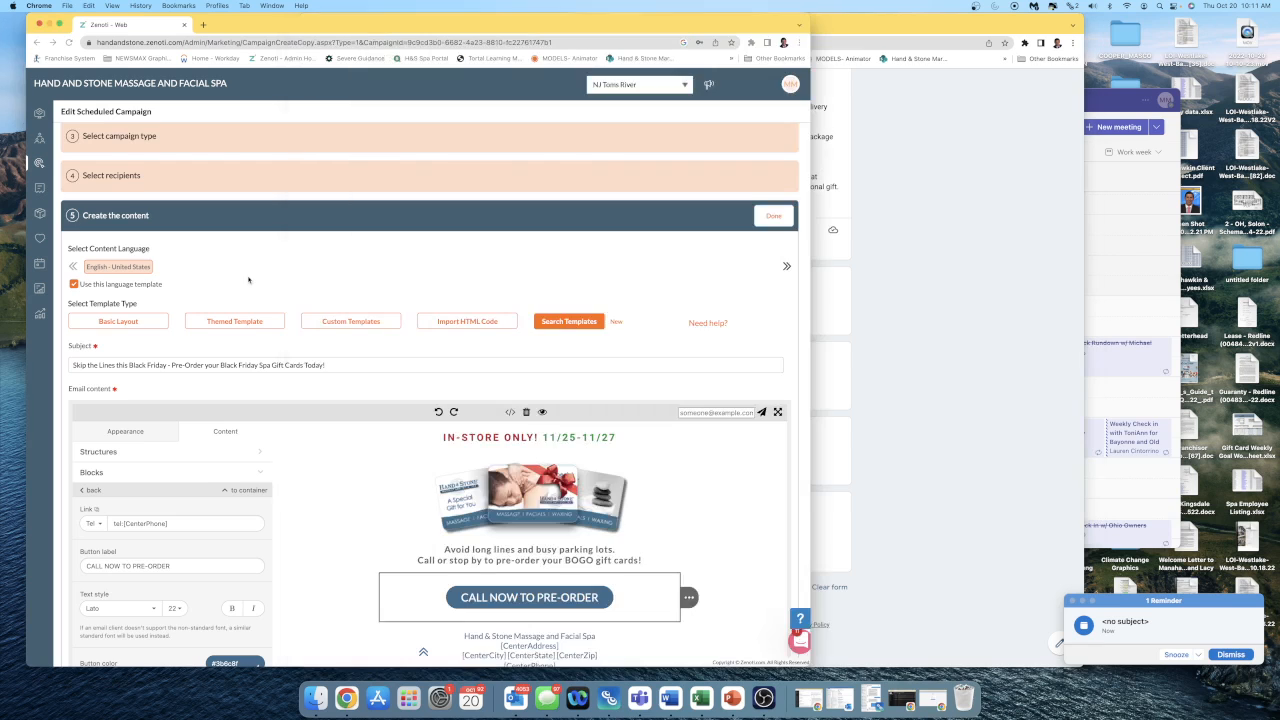
scroll(210, 181, "up", 3)
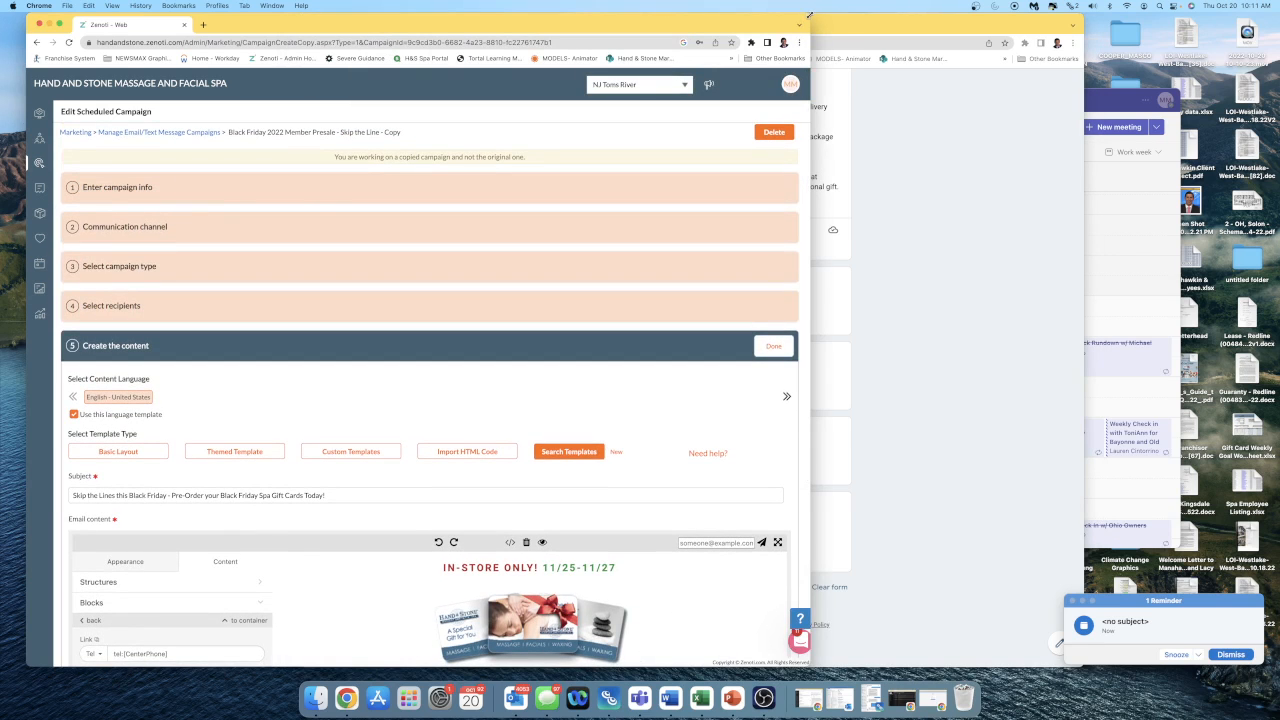
left_click_drag(810, 15, 1182, 15)
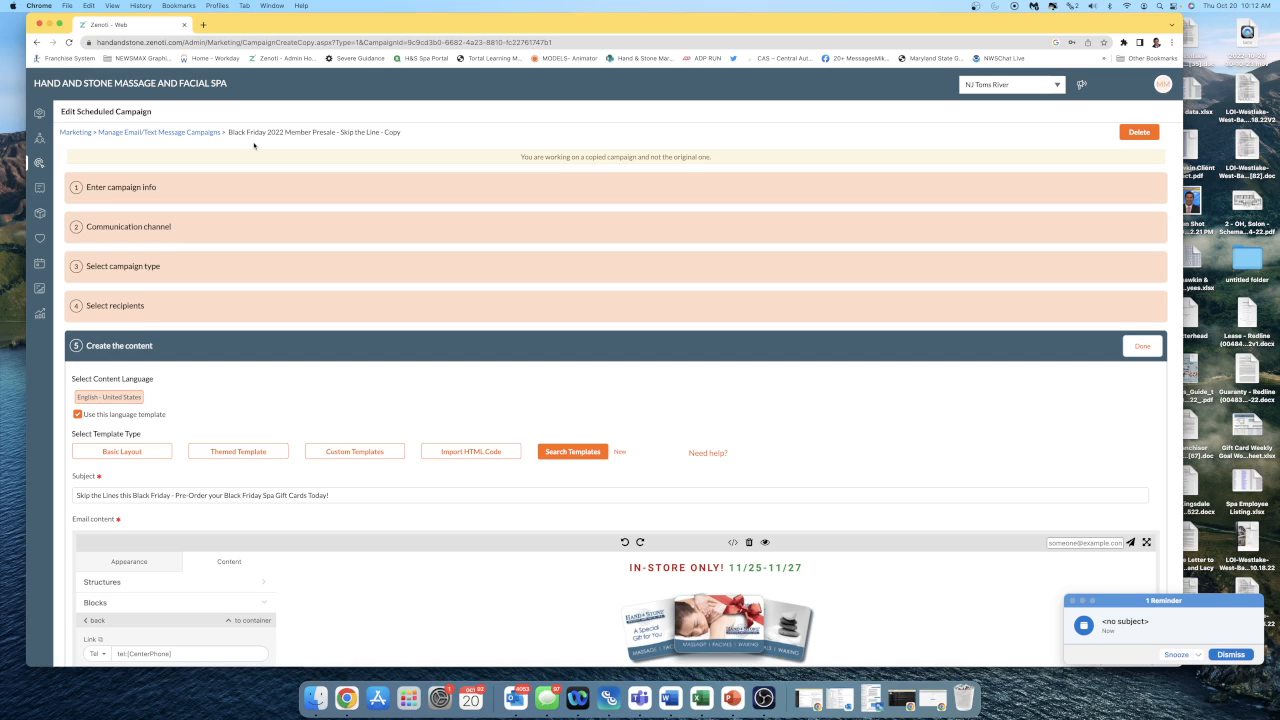
left_click(157, 195)
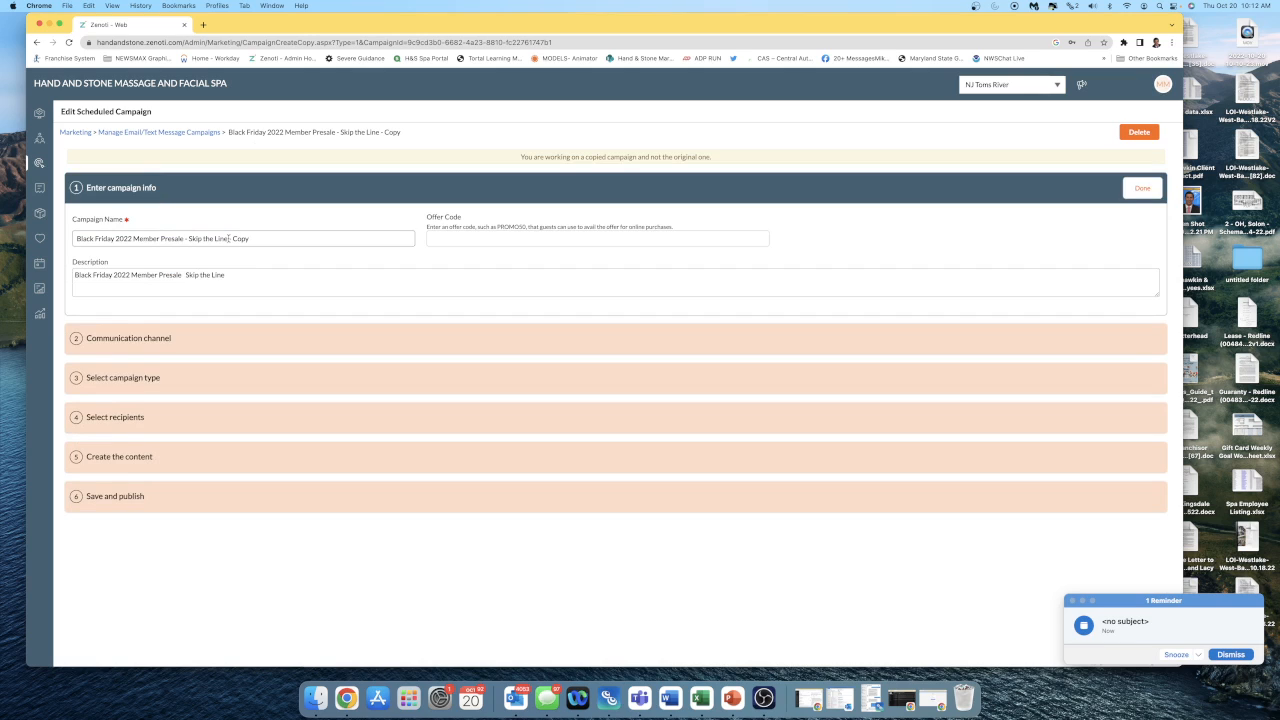
left_click_drag(229, 238, 292, 241)
key("BackSpace")
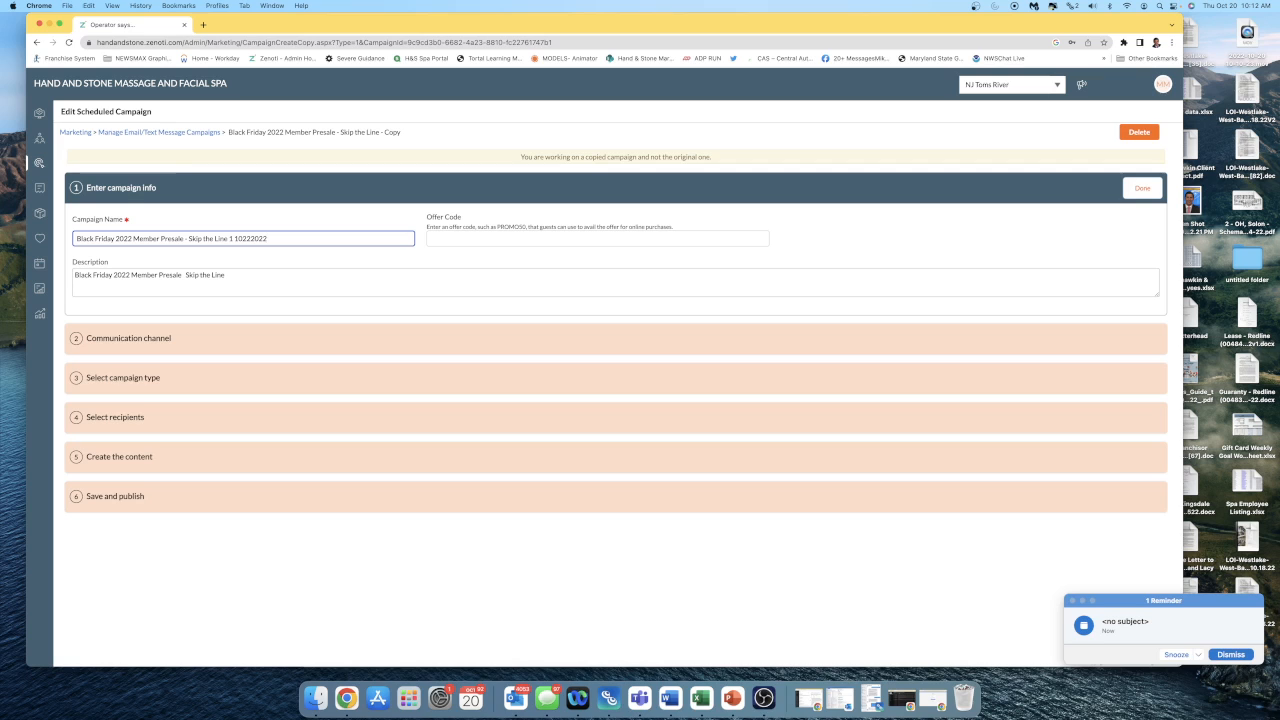
Check the campaign's communication channel, campaign type and the centers selected as recipients.
left_click(174, 339)
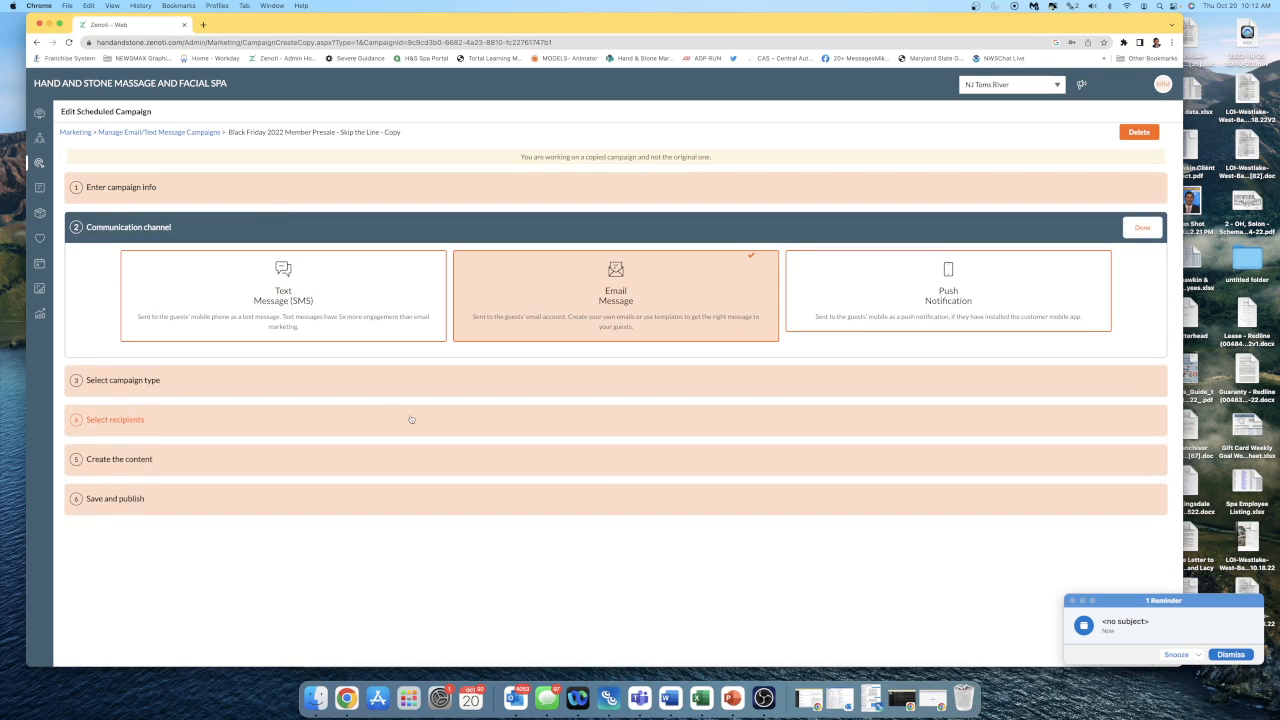
left_click(347, 381)
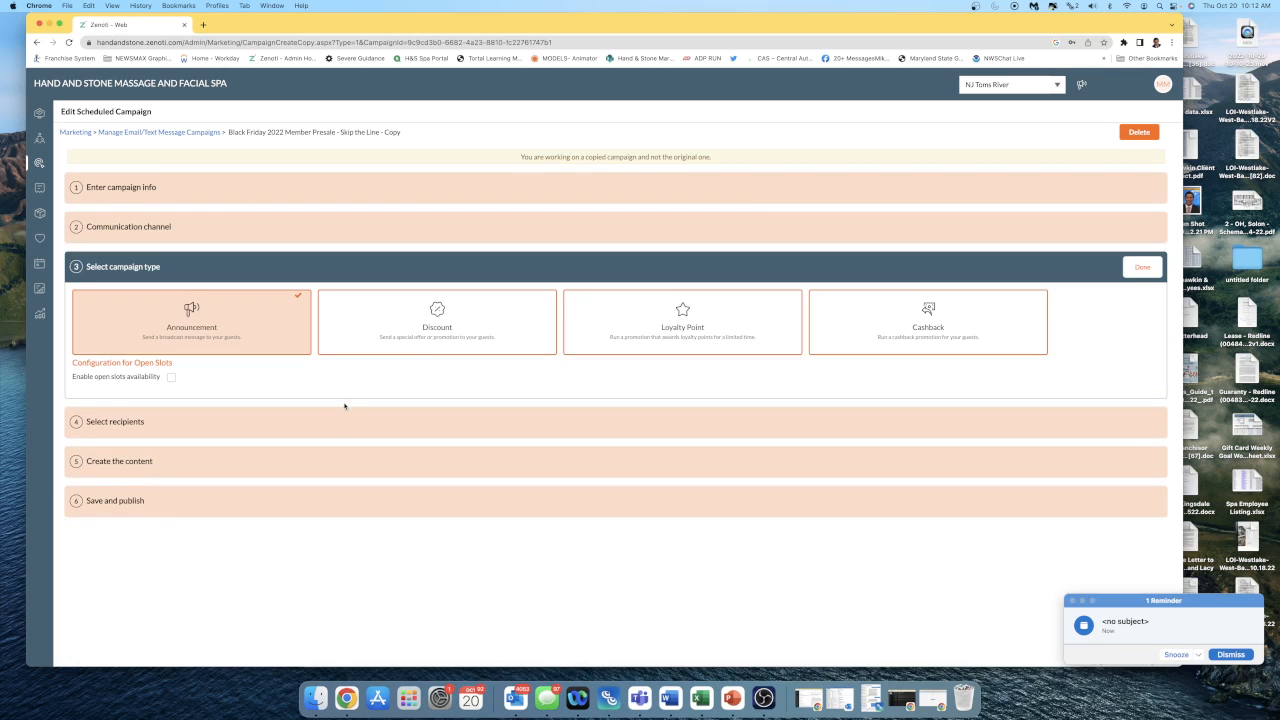
left_click(343, 422)
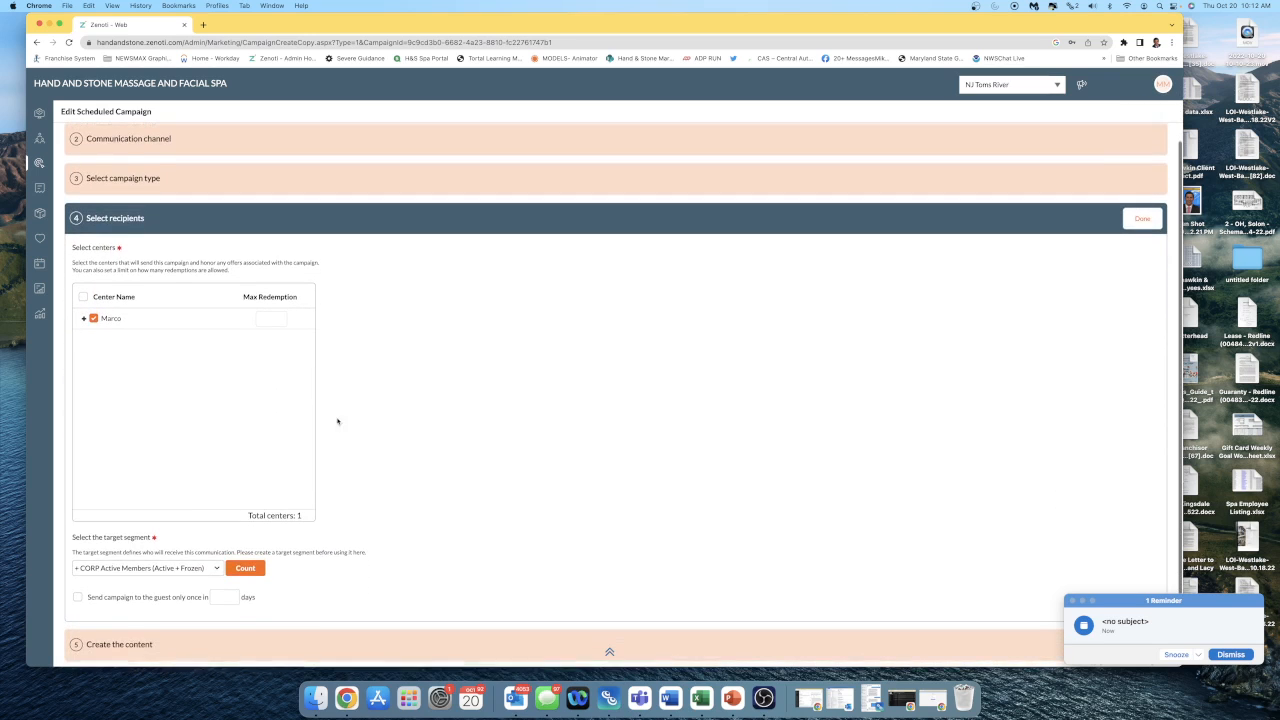
left_click(84, 318)
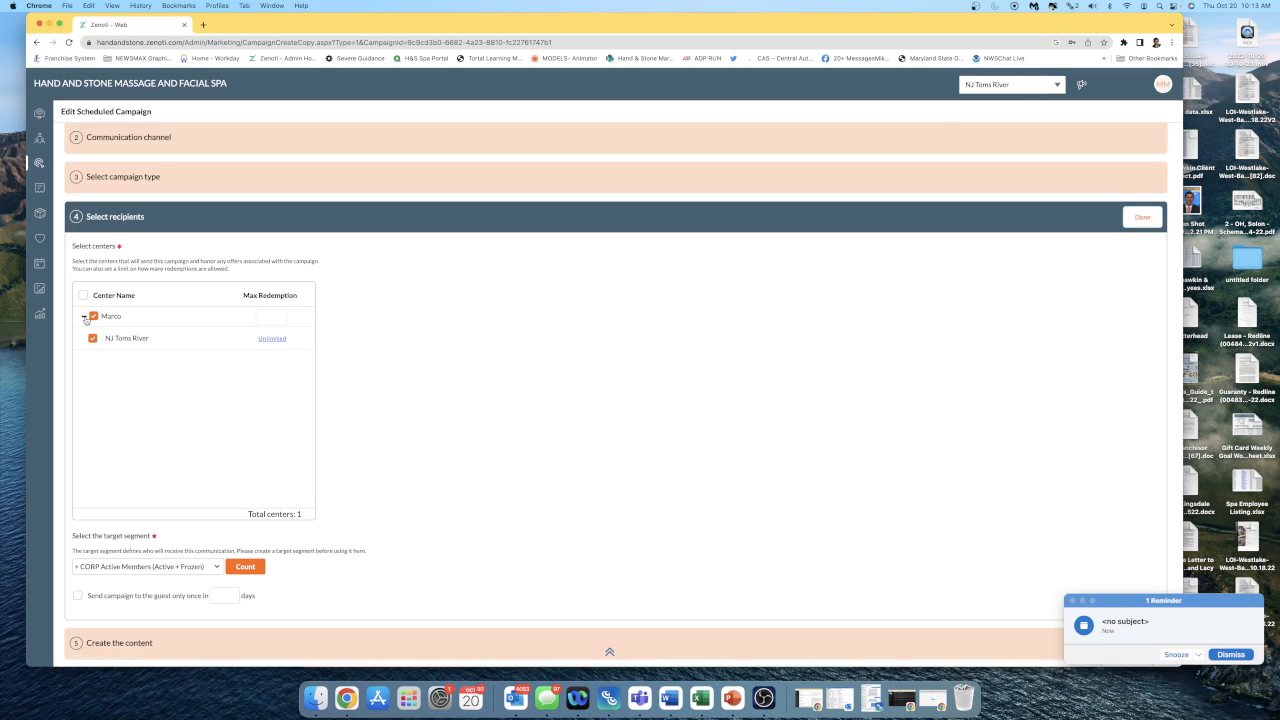
List the New Jersey centers available in the account's center selector.
left_click(1038, 87)
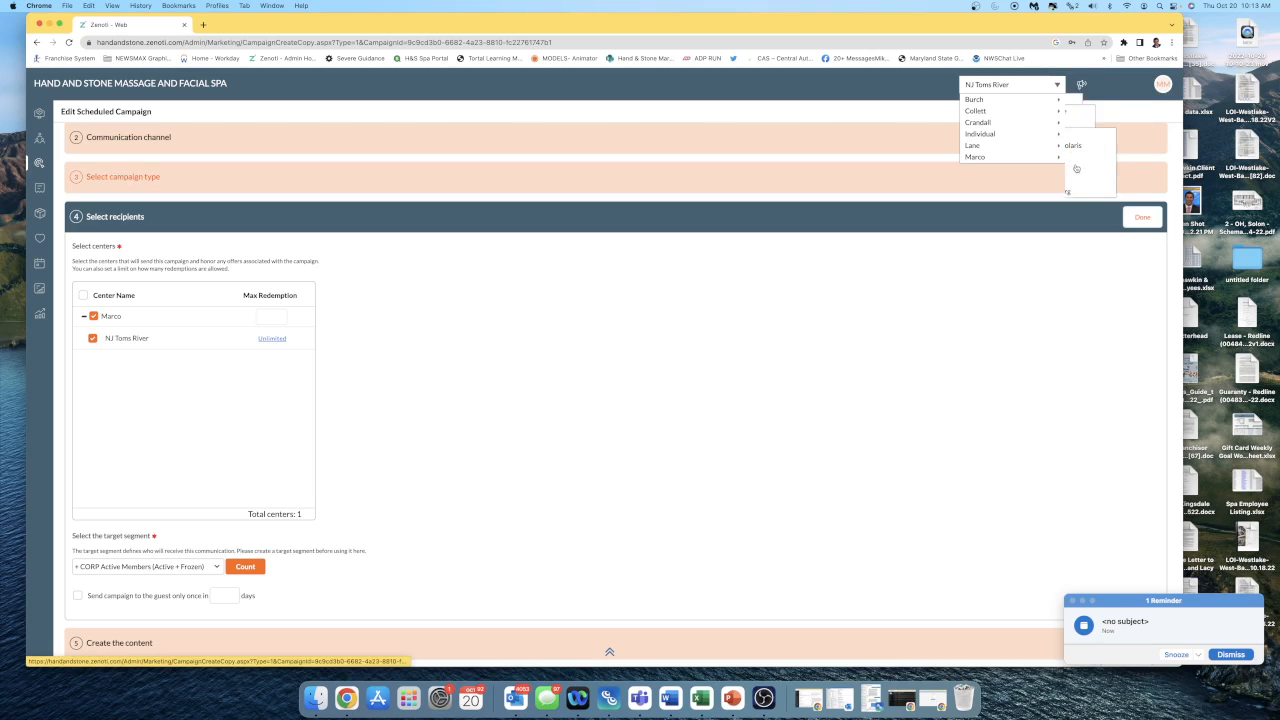
mouse_move(1005, 158)
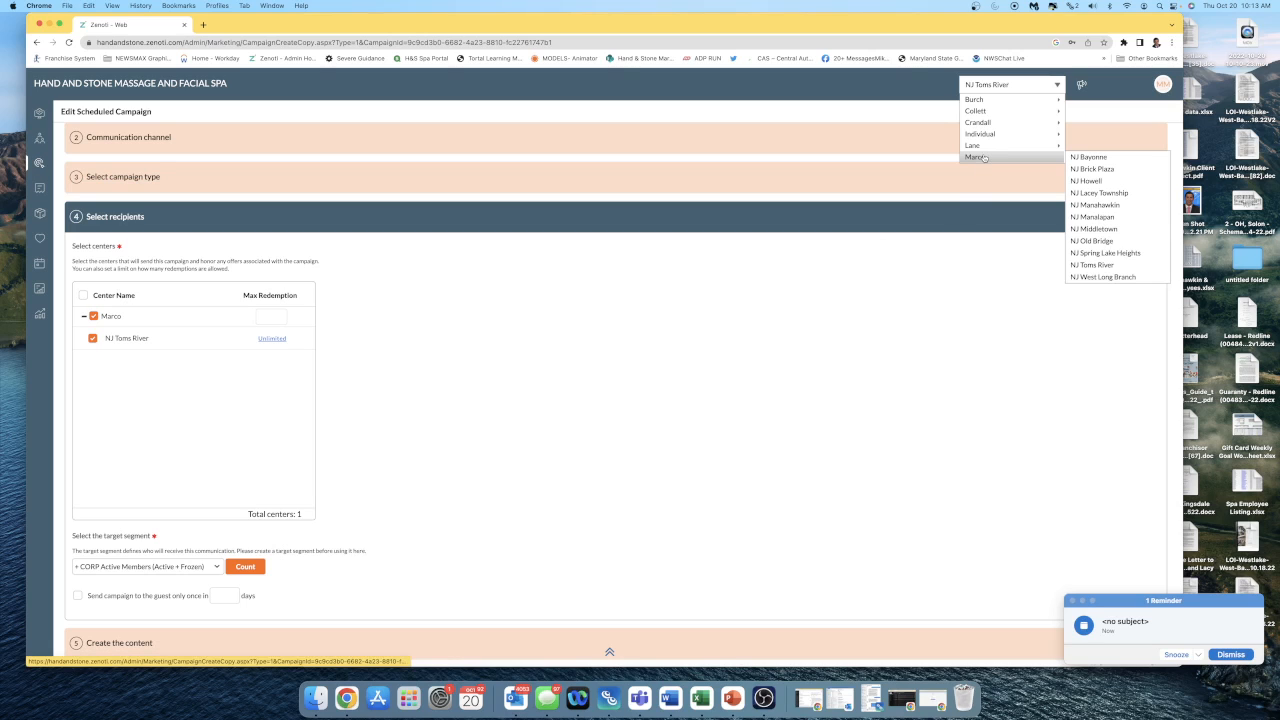
left_click(875, 315)
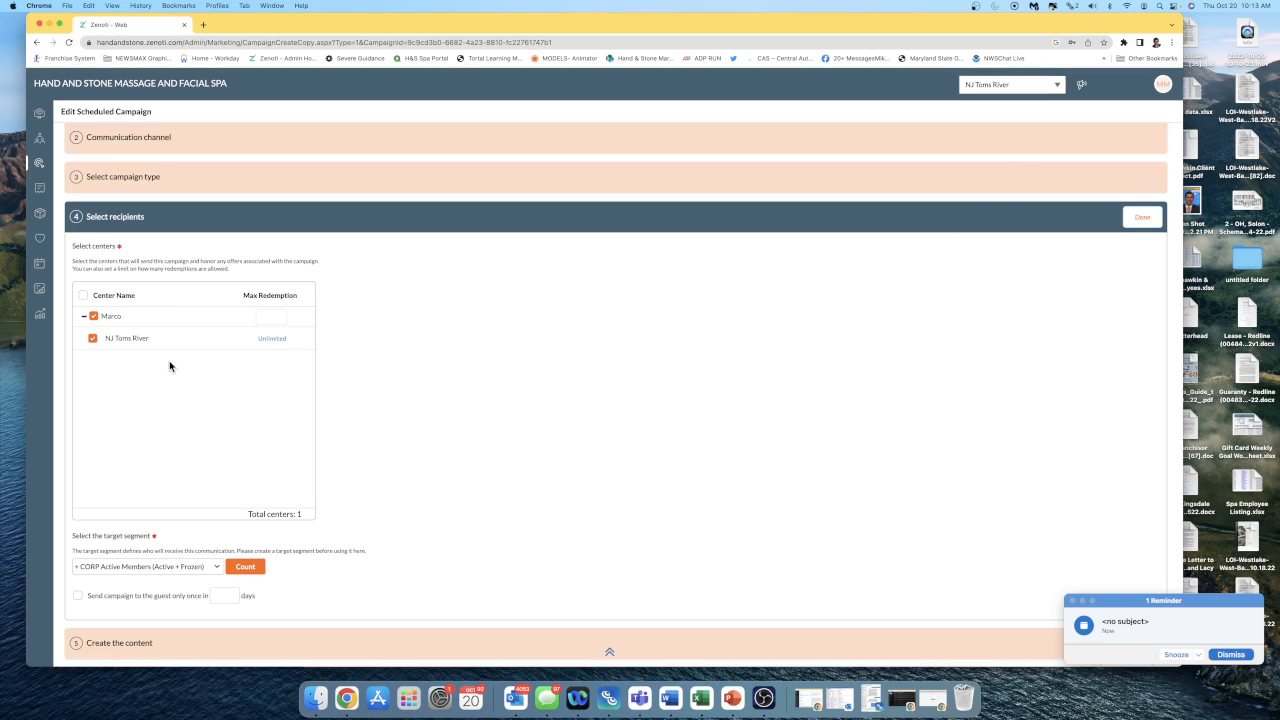
Look through the target segments available for the campaign's recipients.
scroll(200, 397, "down", 1)
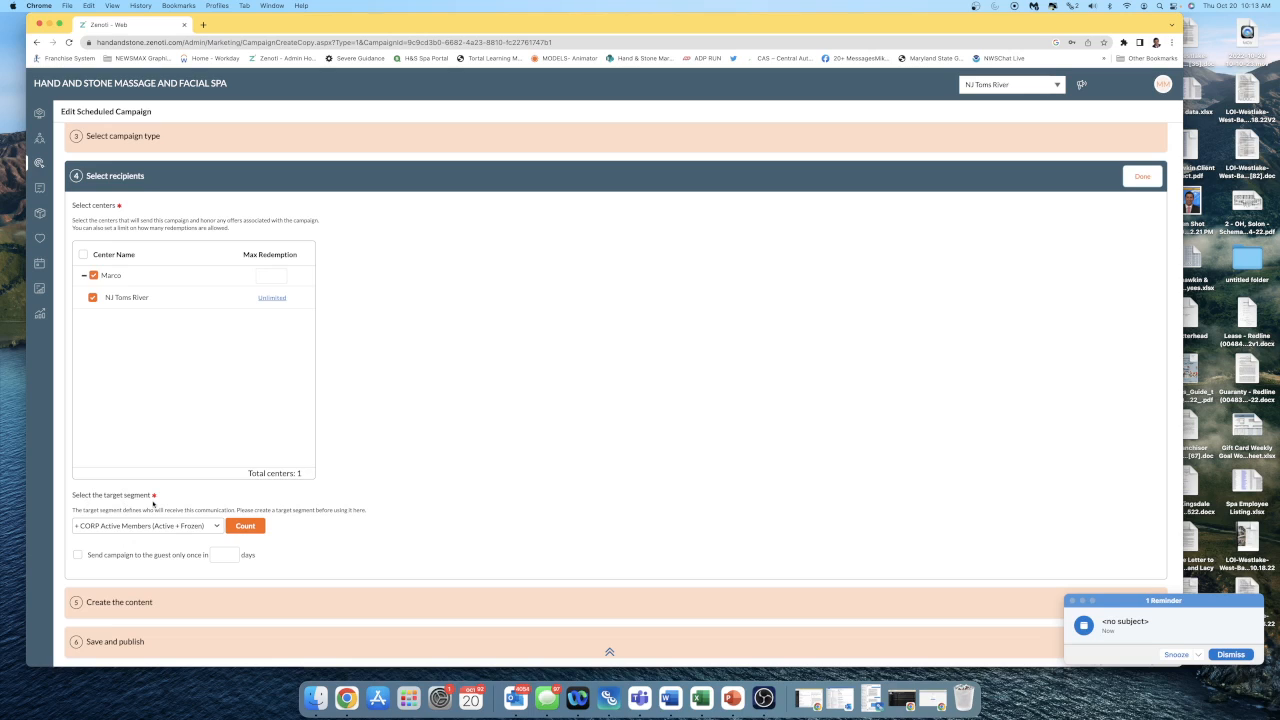
left_click(172, 529)
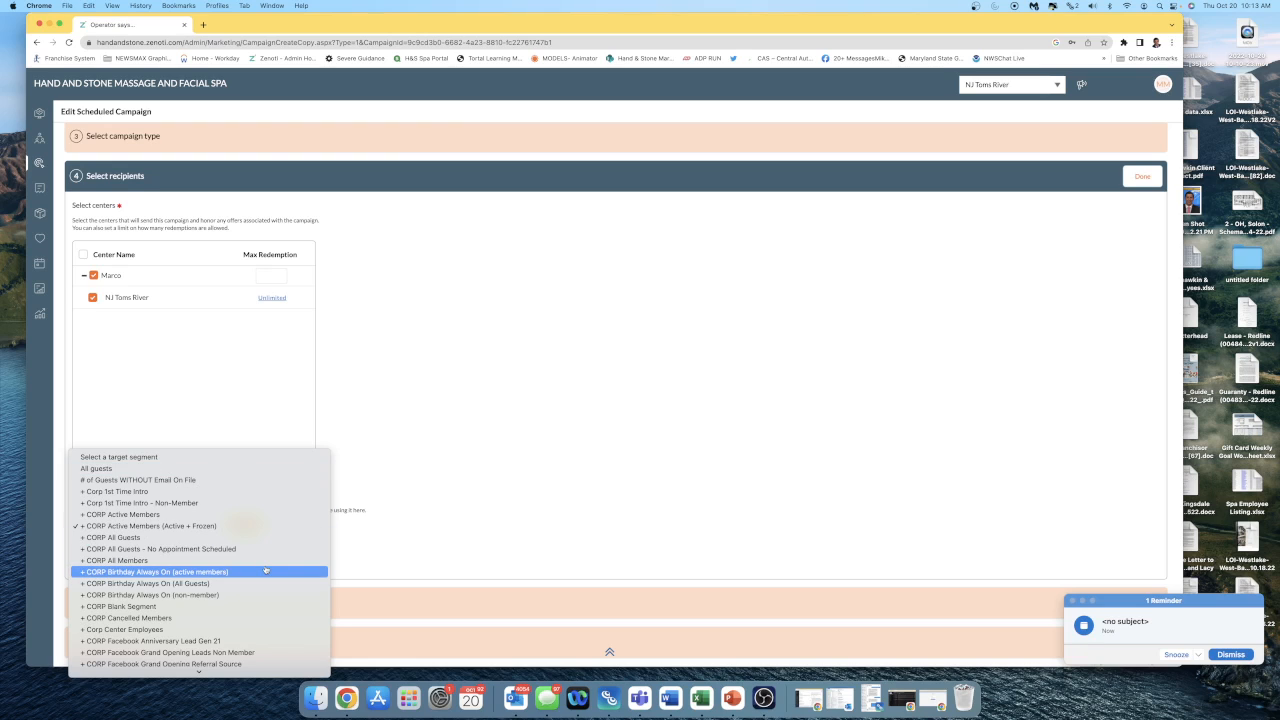
left_click(551, 452)
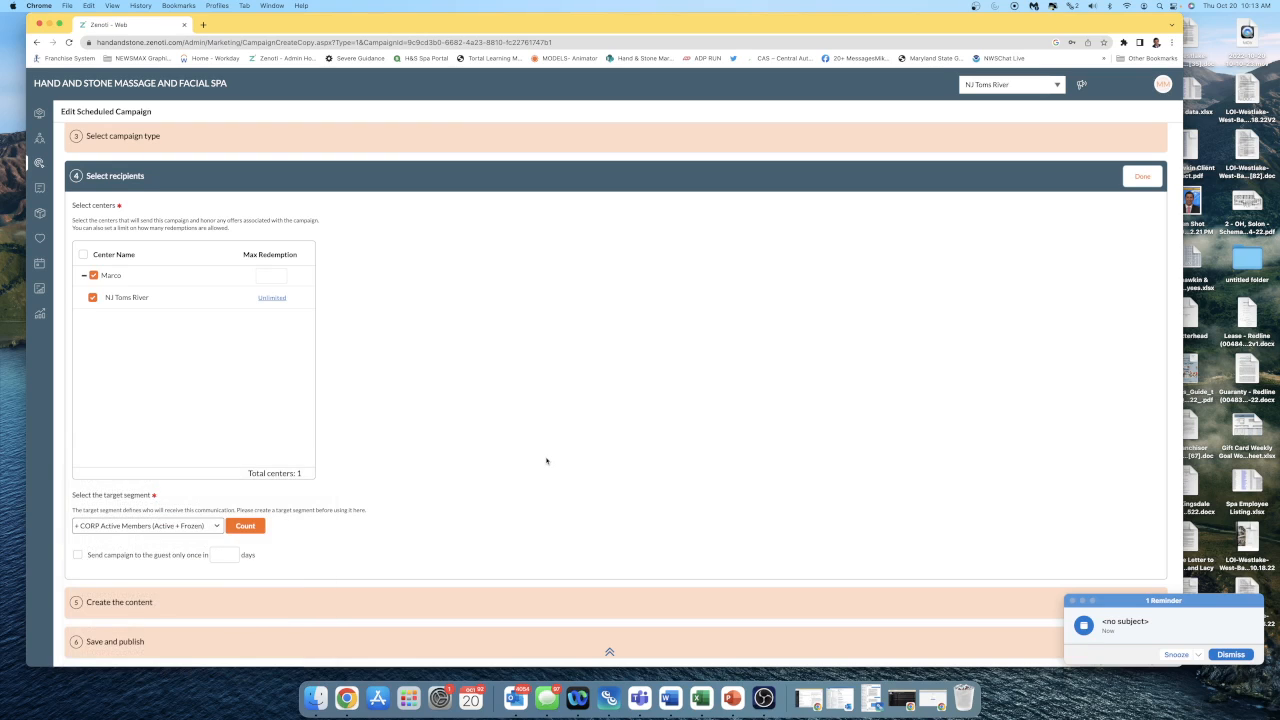
Open the campaign's email content for editing and close the calendar reminder window.
left_click(243, 609)
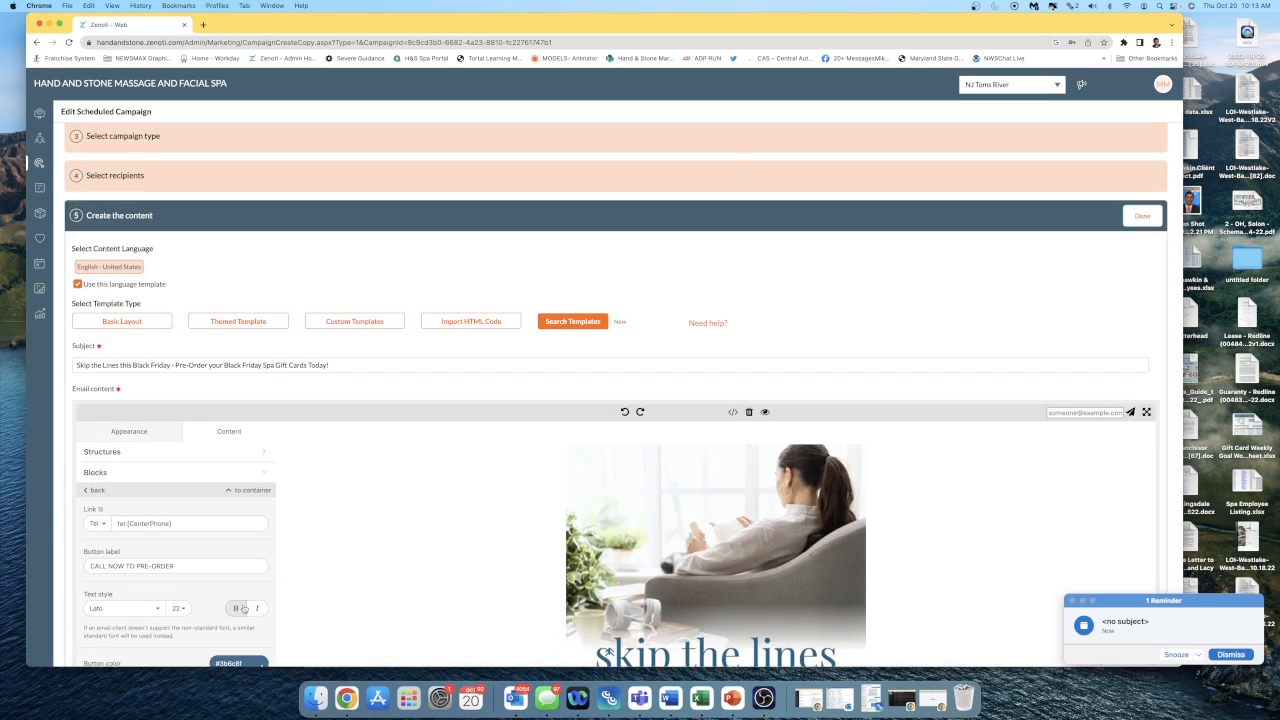
scroll(419, 548, "down", 2)
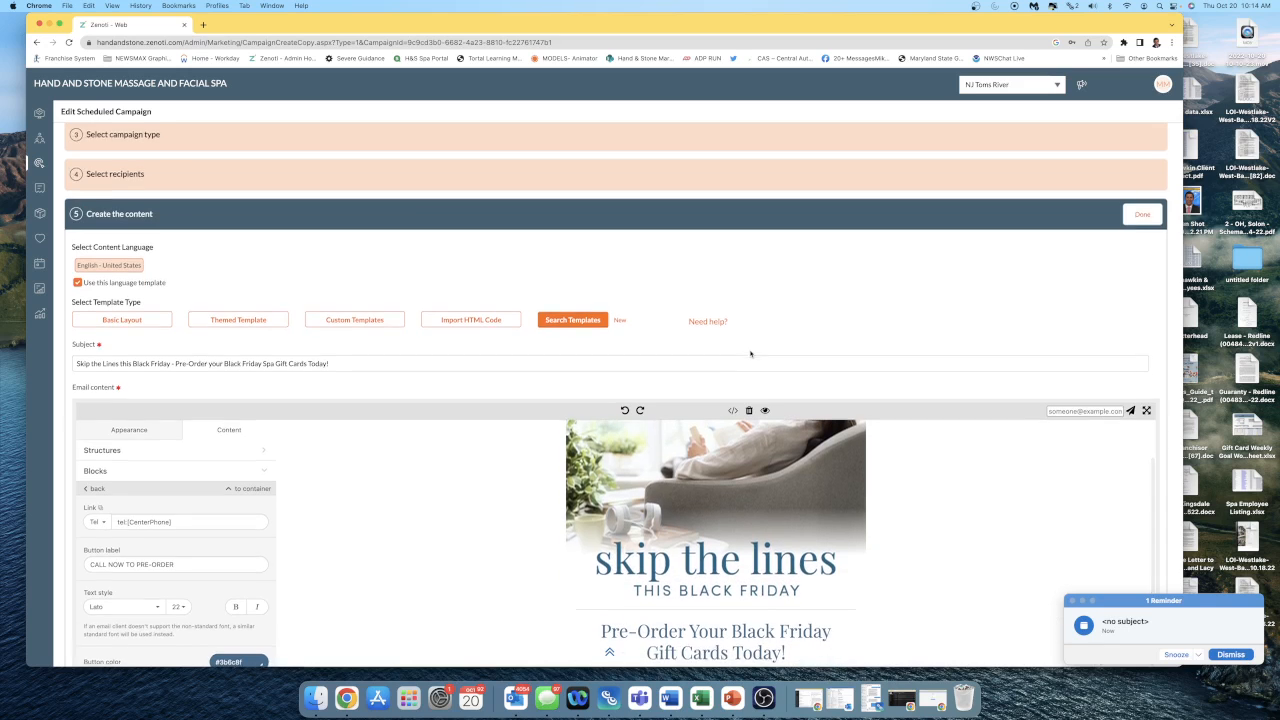
scroll(829, 354, "down", 2)
left_click(1068, 600)
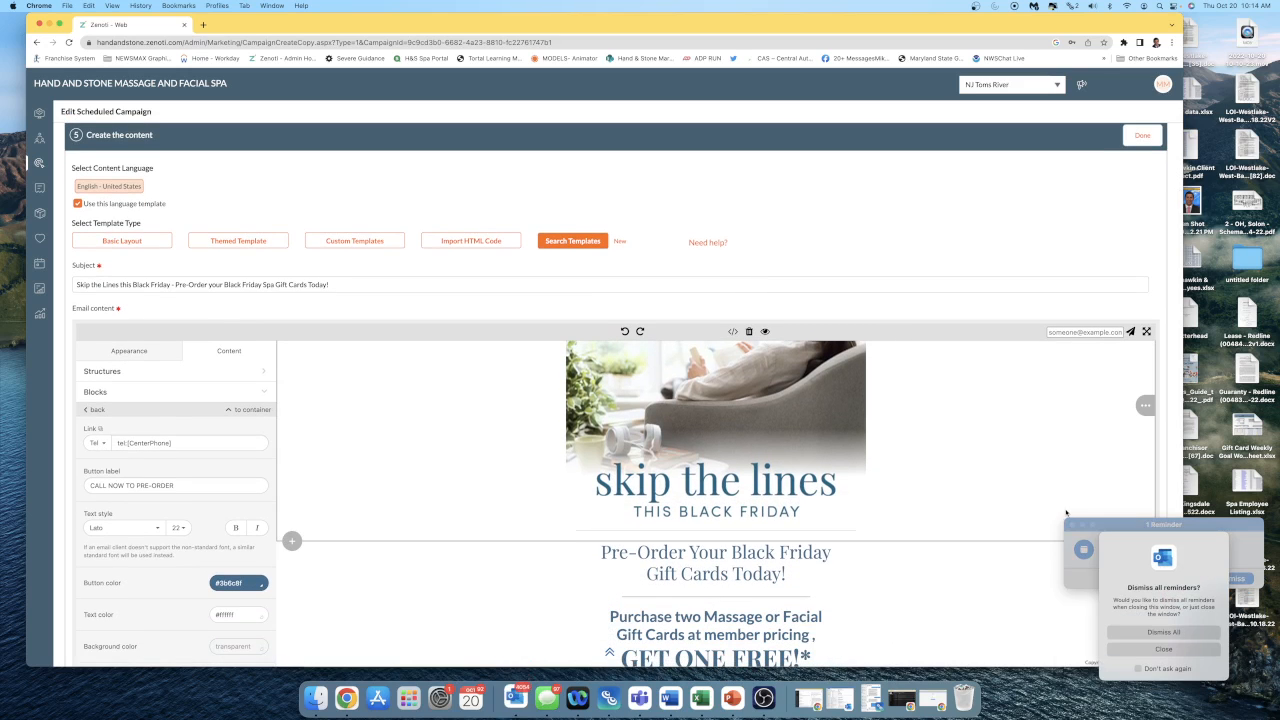
scroll(993, 585, "down", 10)
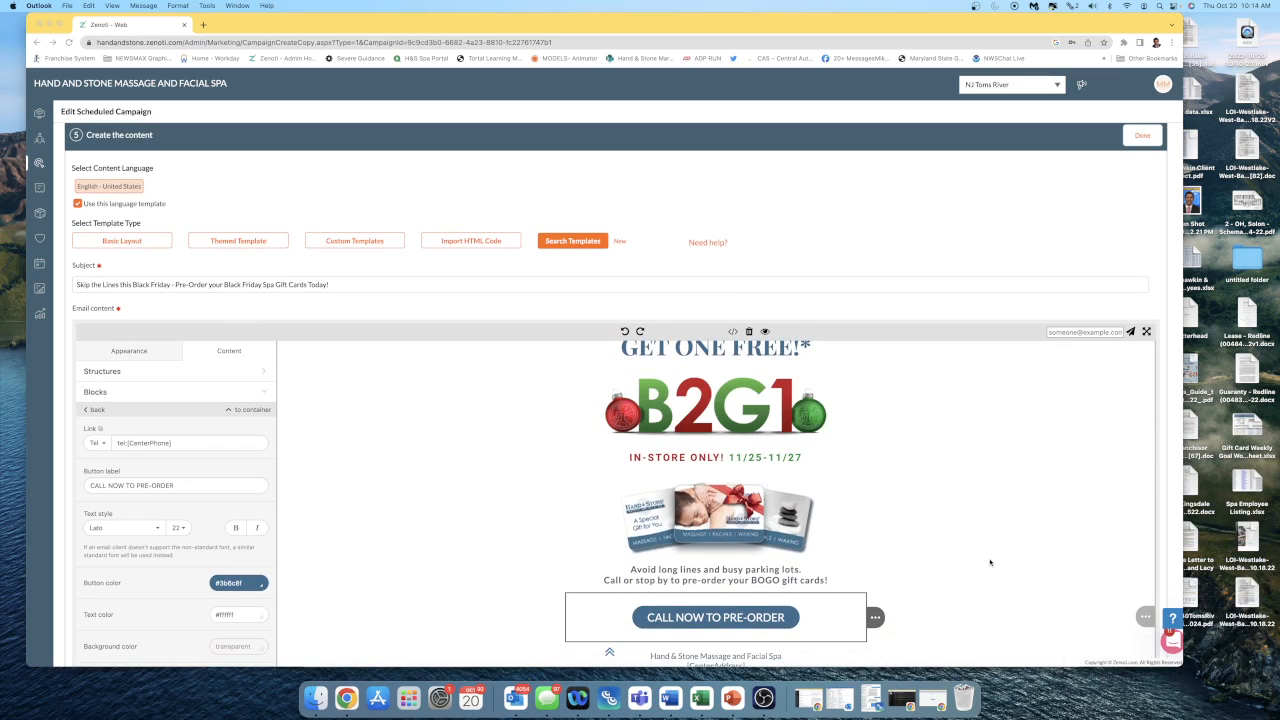
Duplicate the "CALL NOW TO PRE-ORDER" button below the gift card text in the email.
scroll(990, 562, "down", 2)
scroll(990, 562, "down", 2)
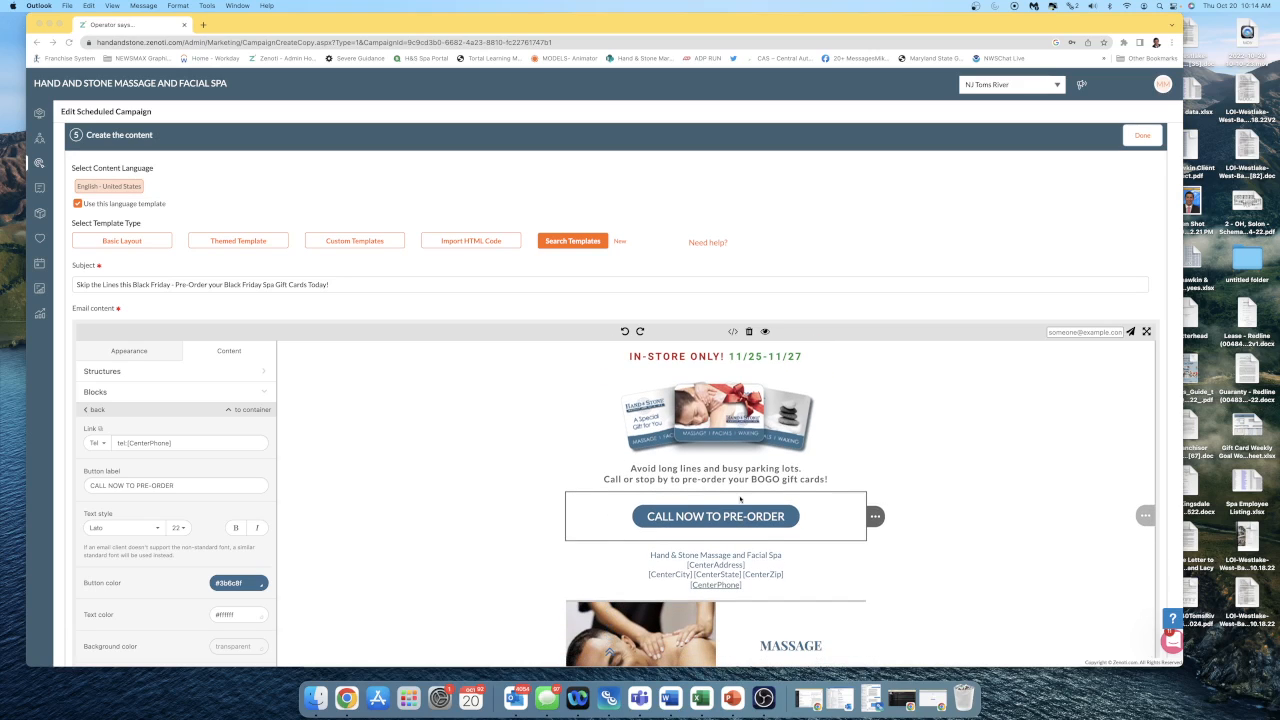
scroll(732, 520, "down", 1)
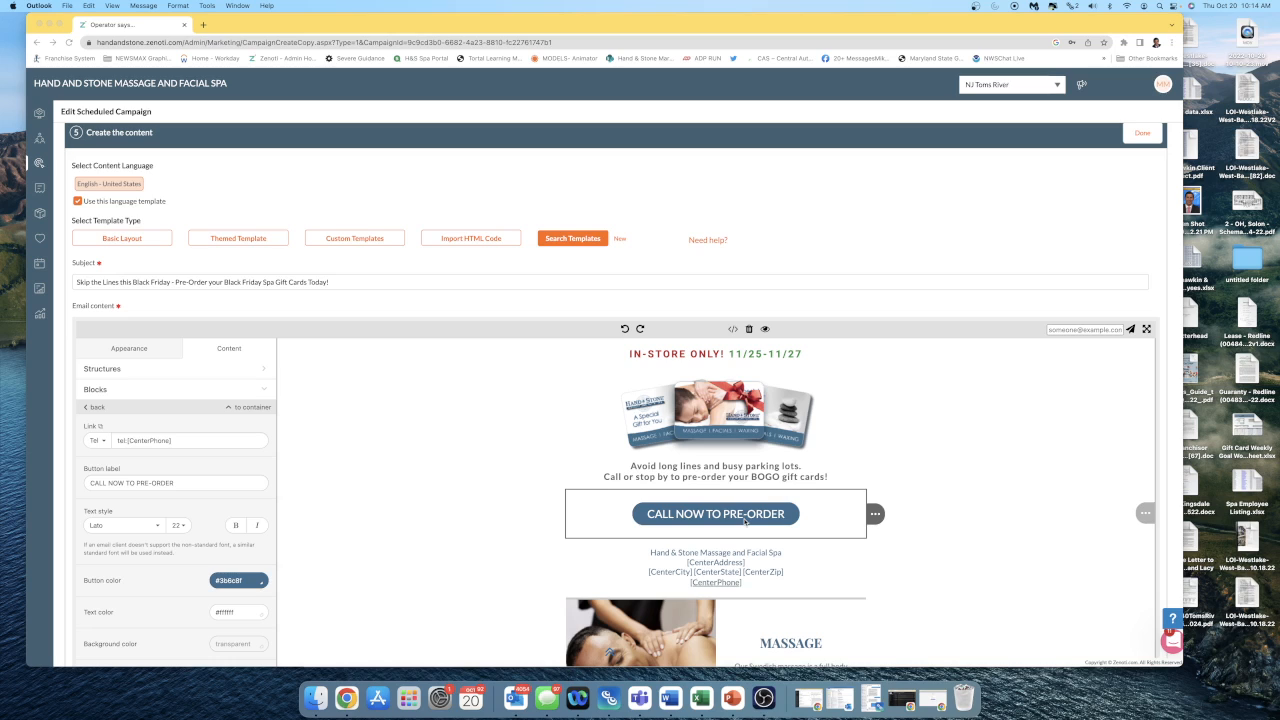
left_click(777, 515)
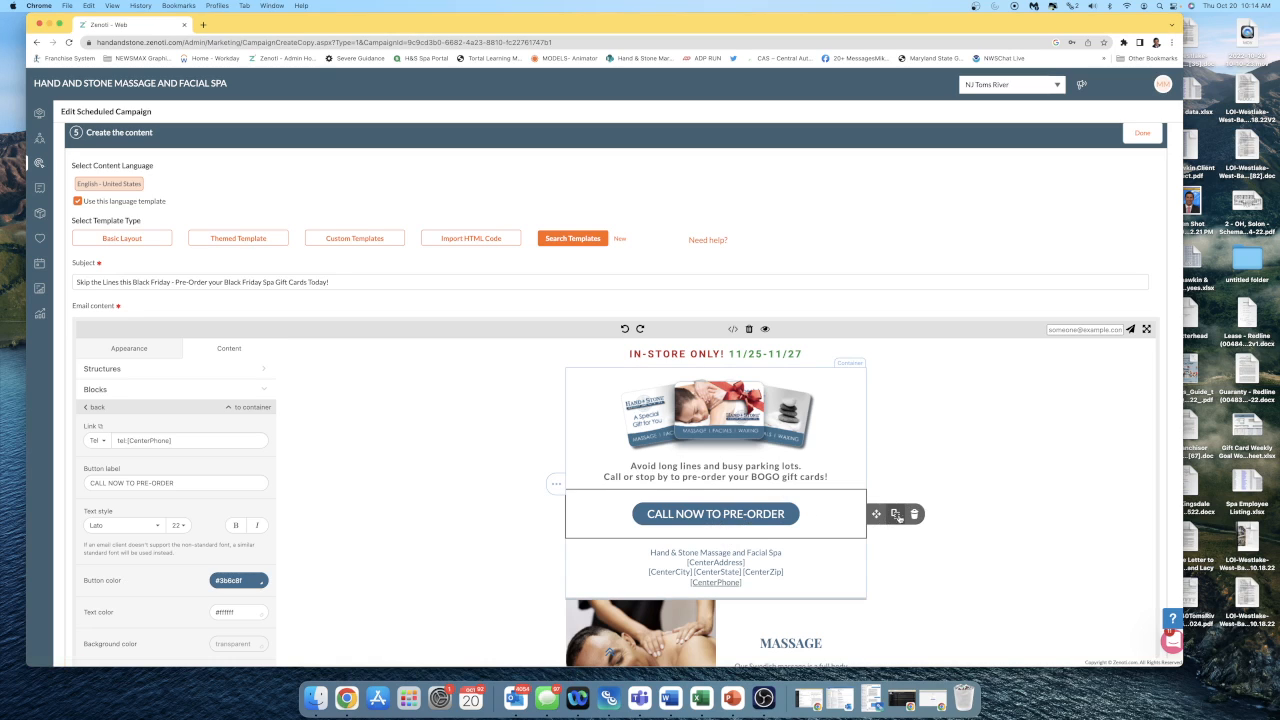
mouse_move(876, 515)
left_click(897, 516)
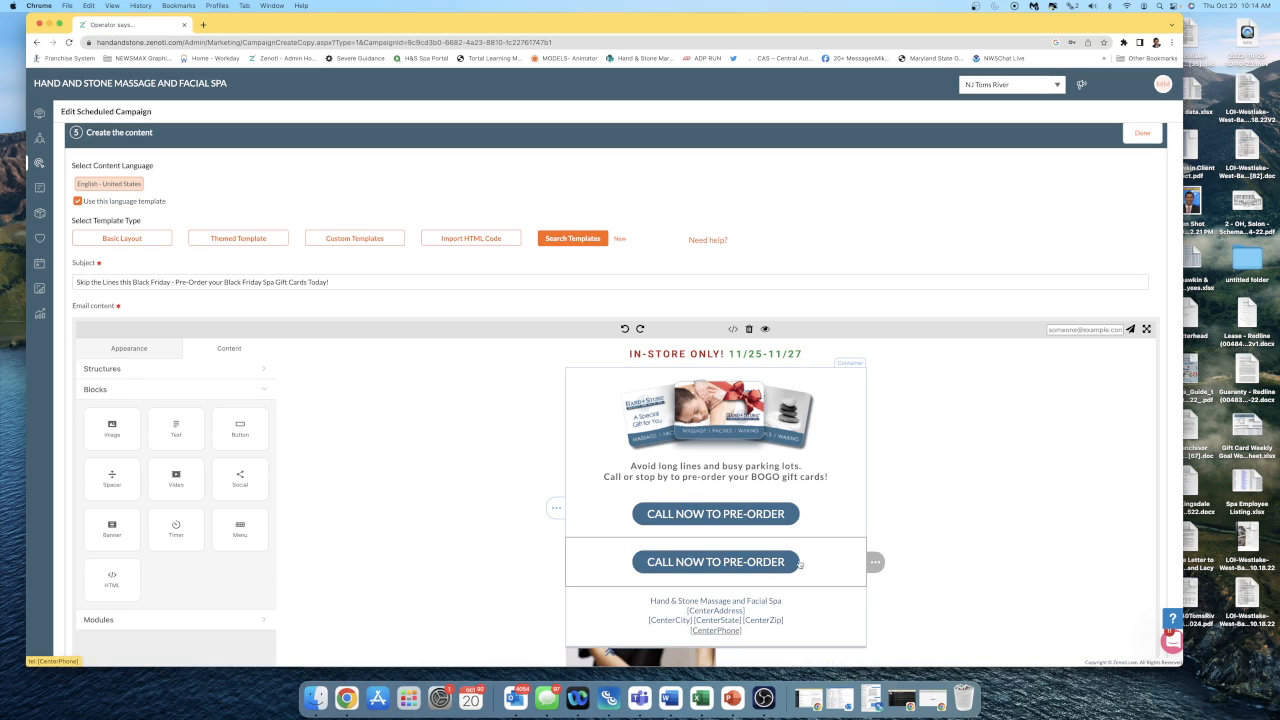
Change the upper "CALL NOW TO PRE-ORDER" button's link type to Site and replace its address with the copied Google Form link.
left_click(782, 521)
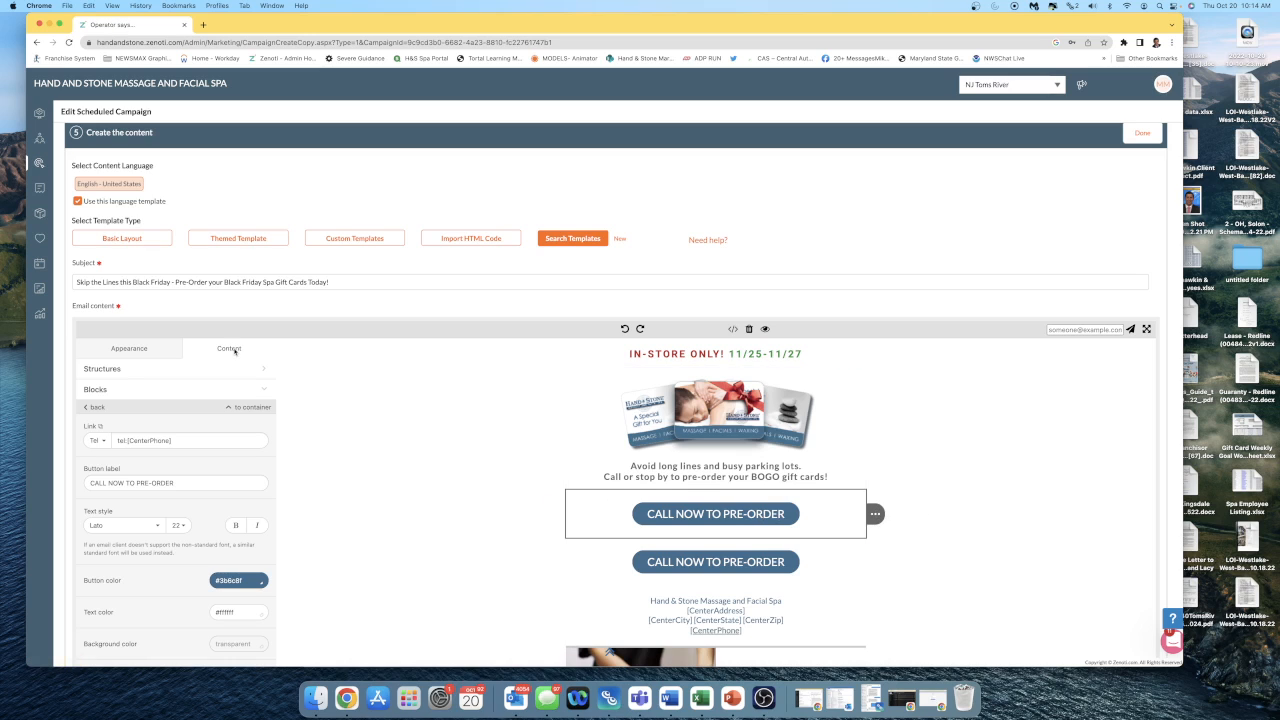
left_click(97, 440)
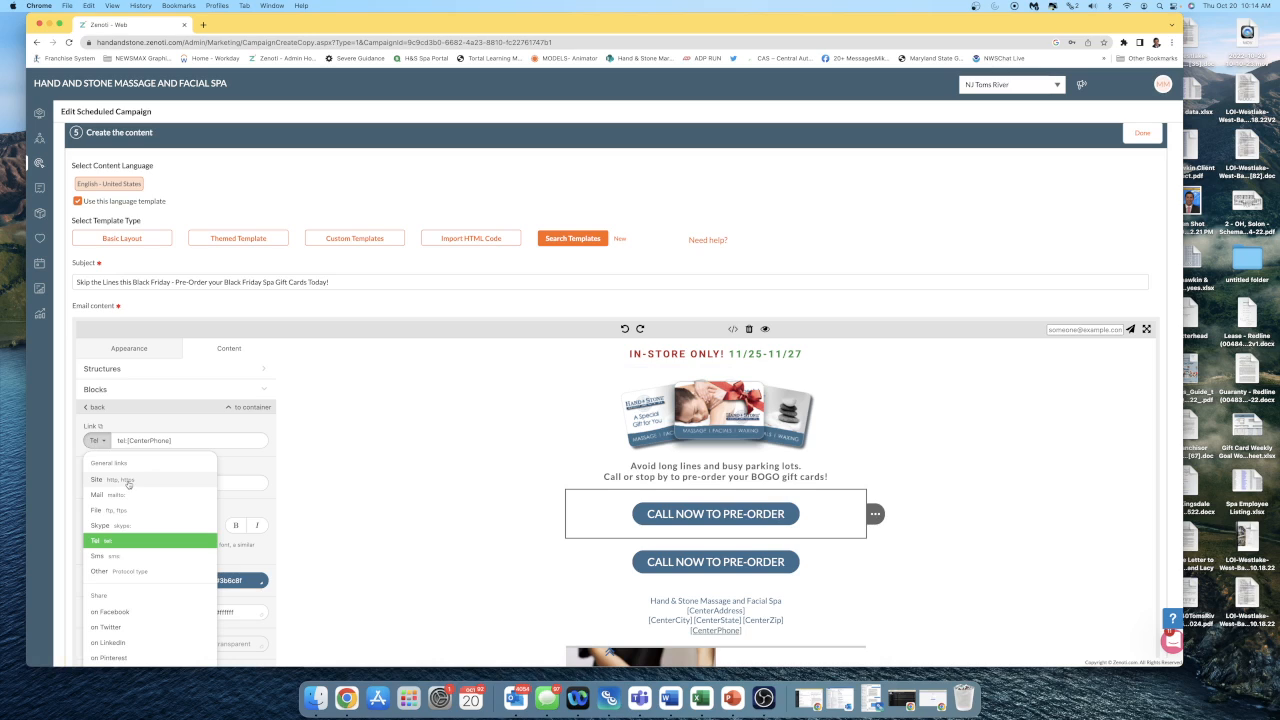
left_click(97, 480)
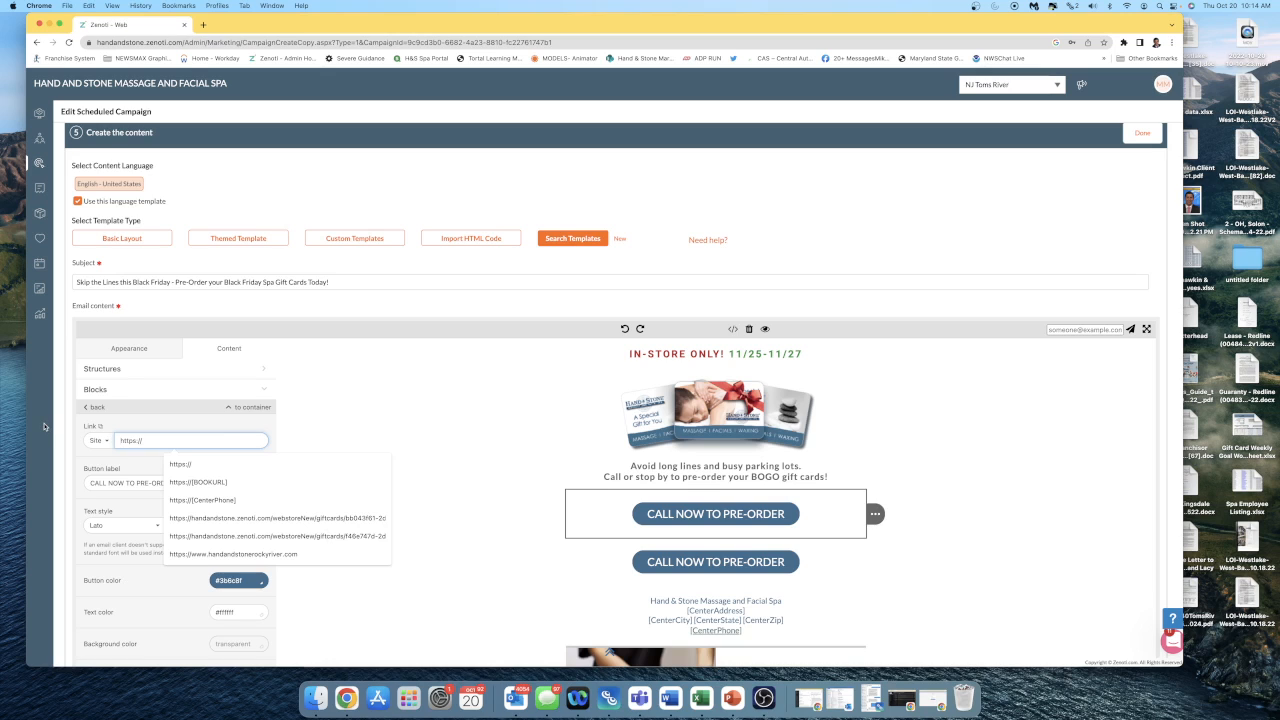
triple_click(192, 435)
key("BackSpace")
key("super+v")
left_click(326, 434)
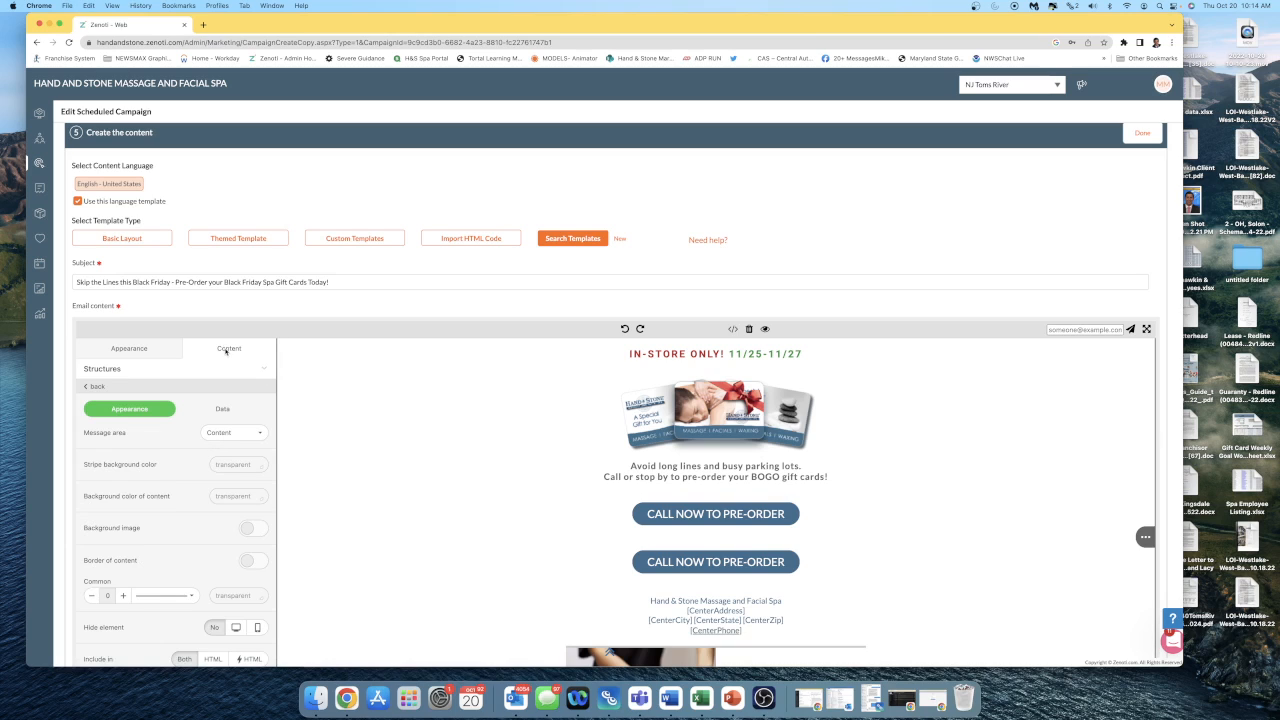
Relabel the upper pre-order button as "ORDER TODAY .. PAY LATER!".
left_click(706, 515)
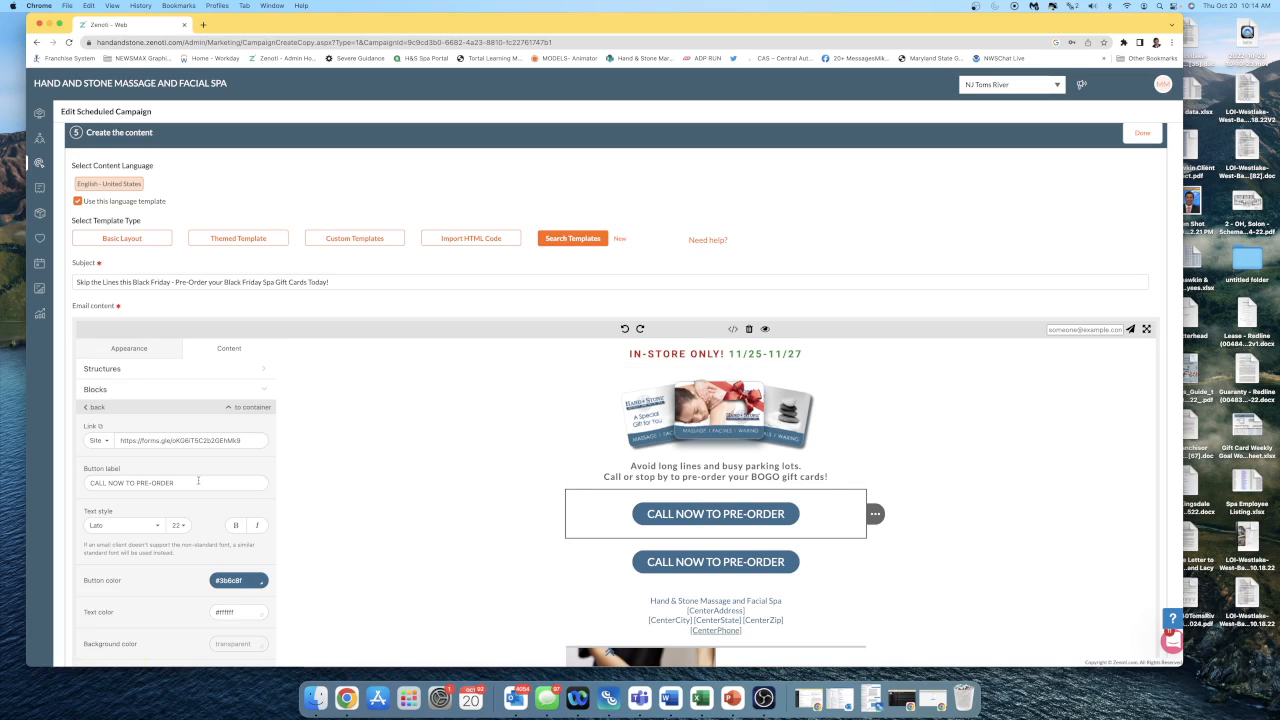
left_click_drag(198, 481, 59, 483)
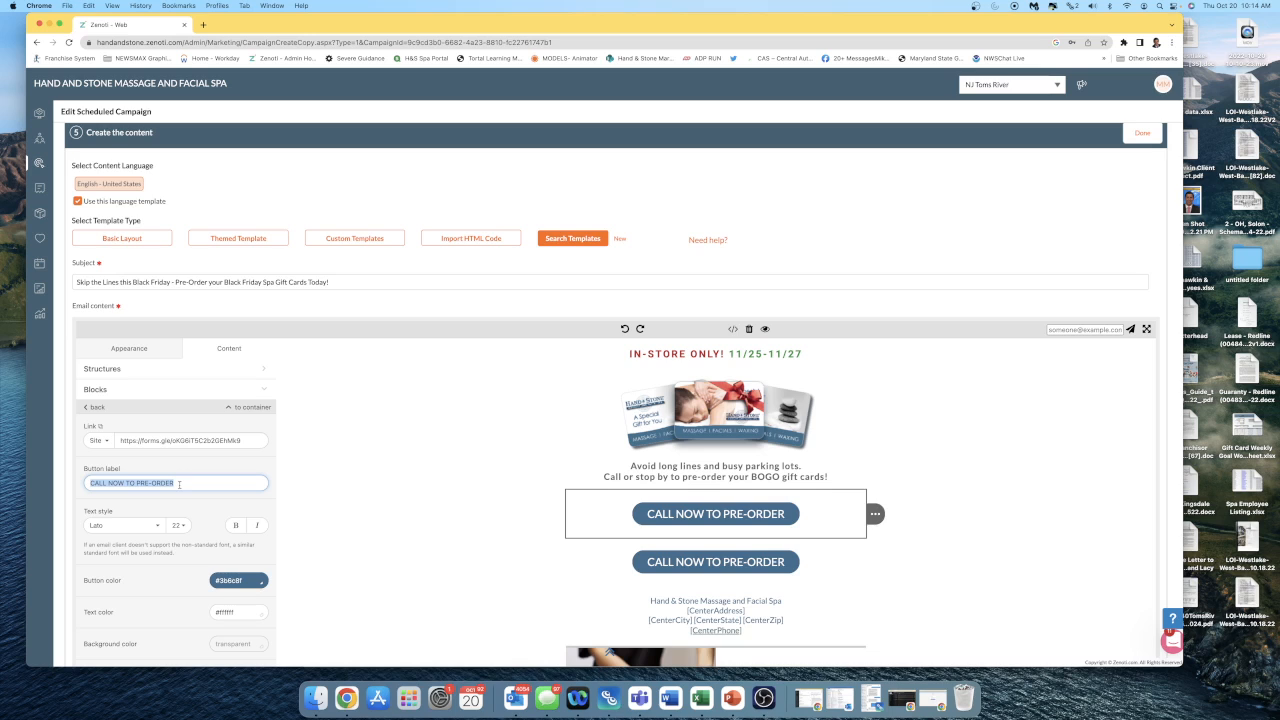
key("BackSpace")
type("ORD")
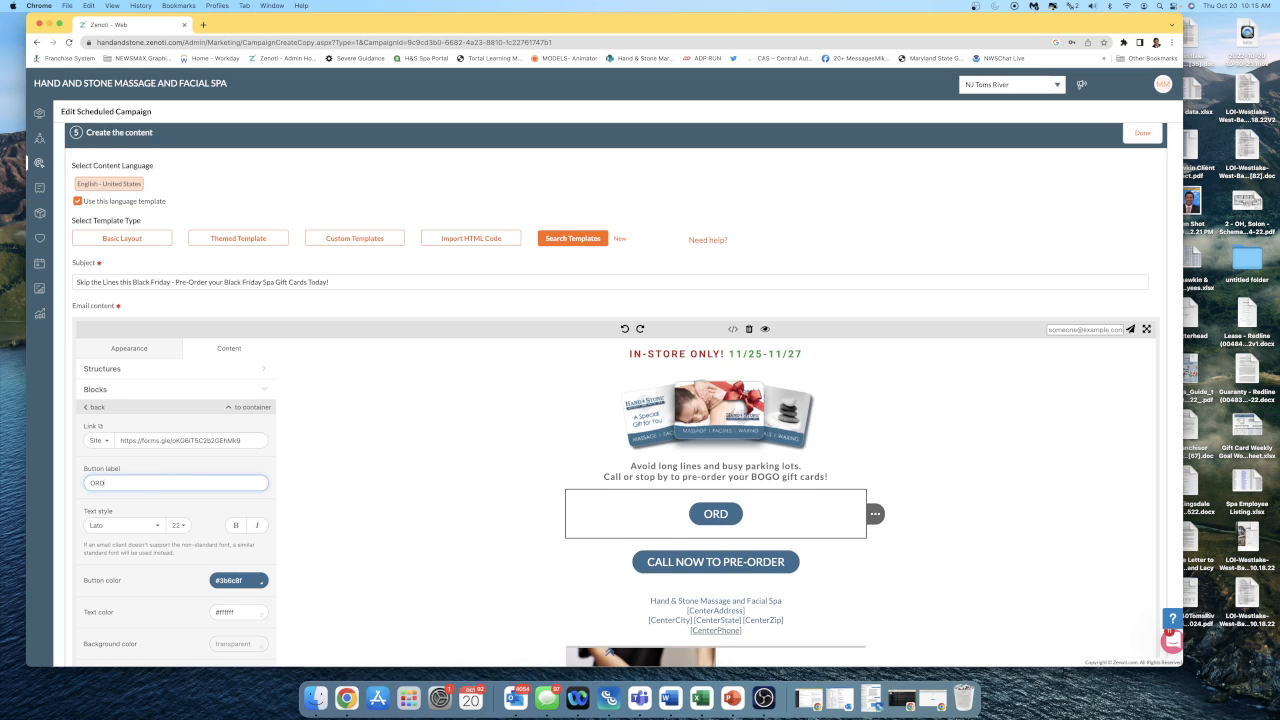
type("ER TODAY")
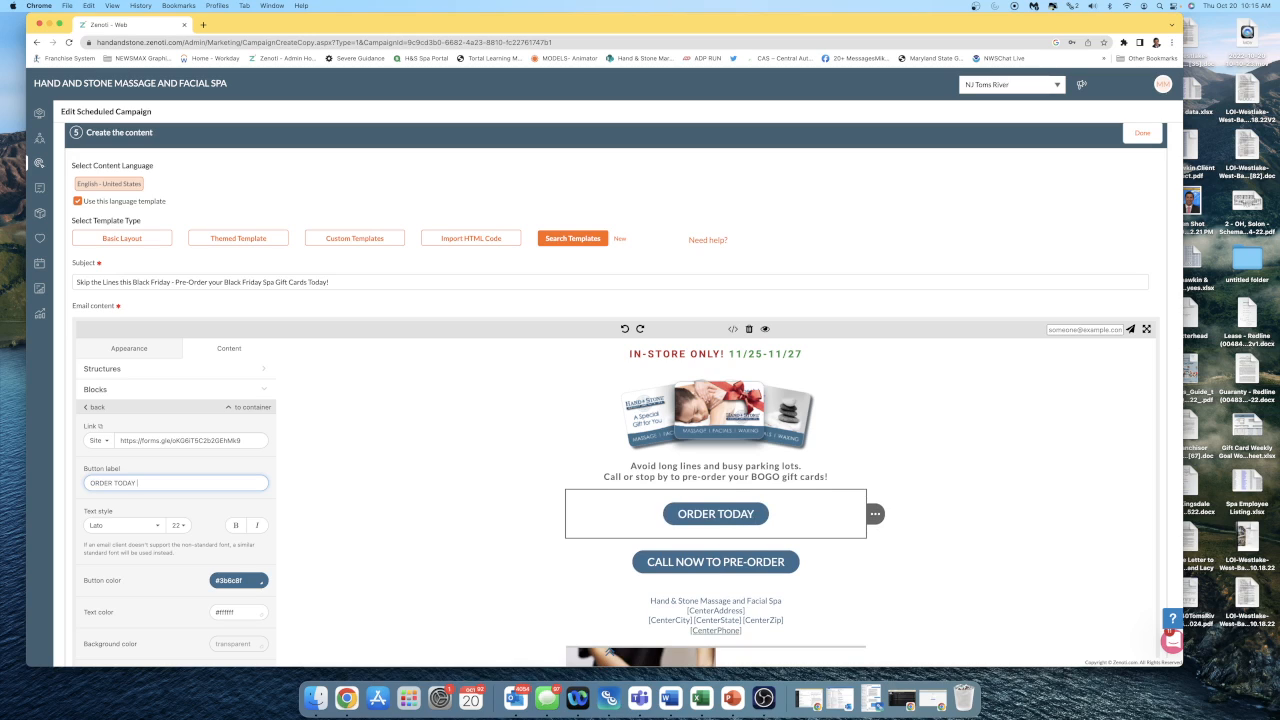
type("!.. PAY LATER!")
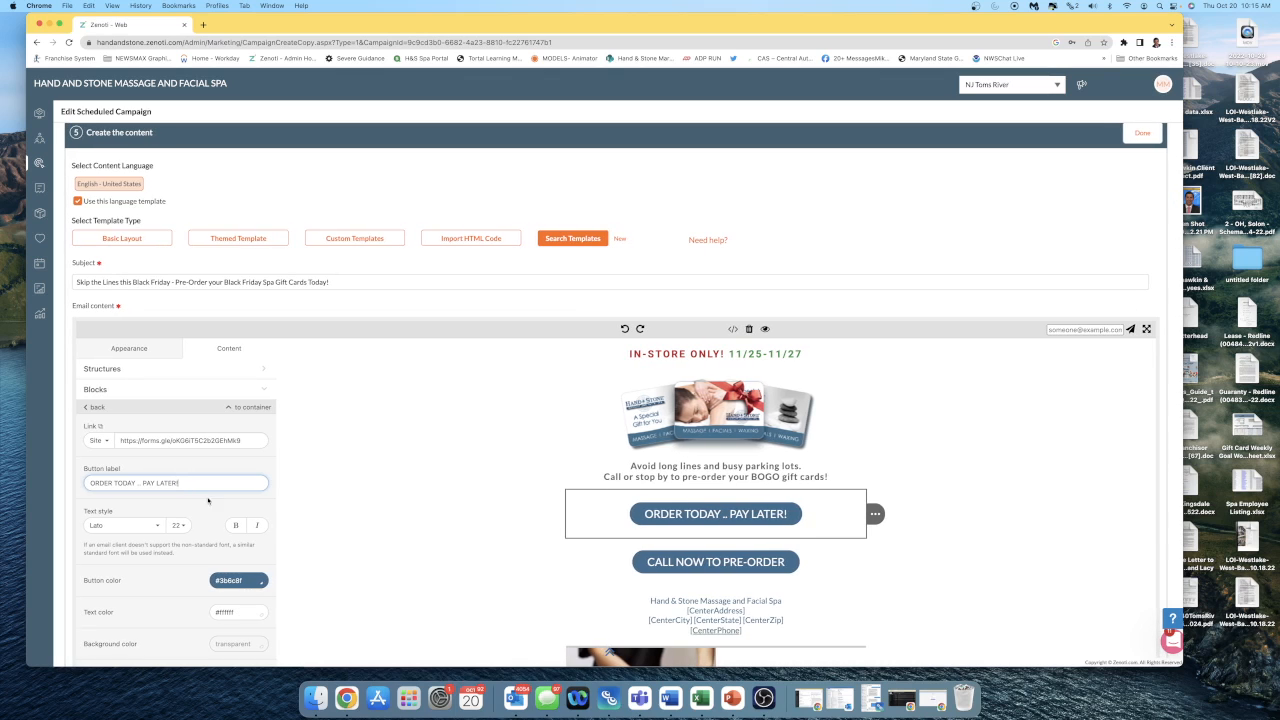
left_click(427, 560)
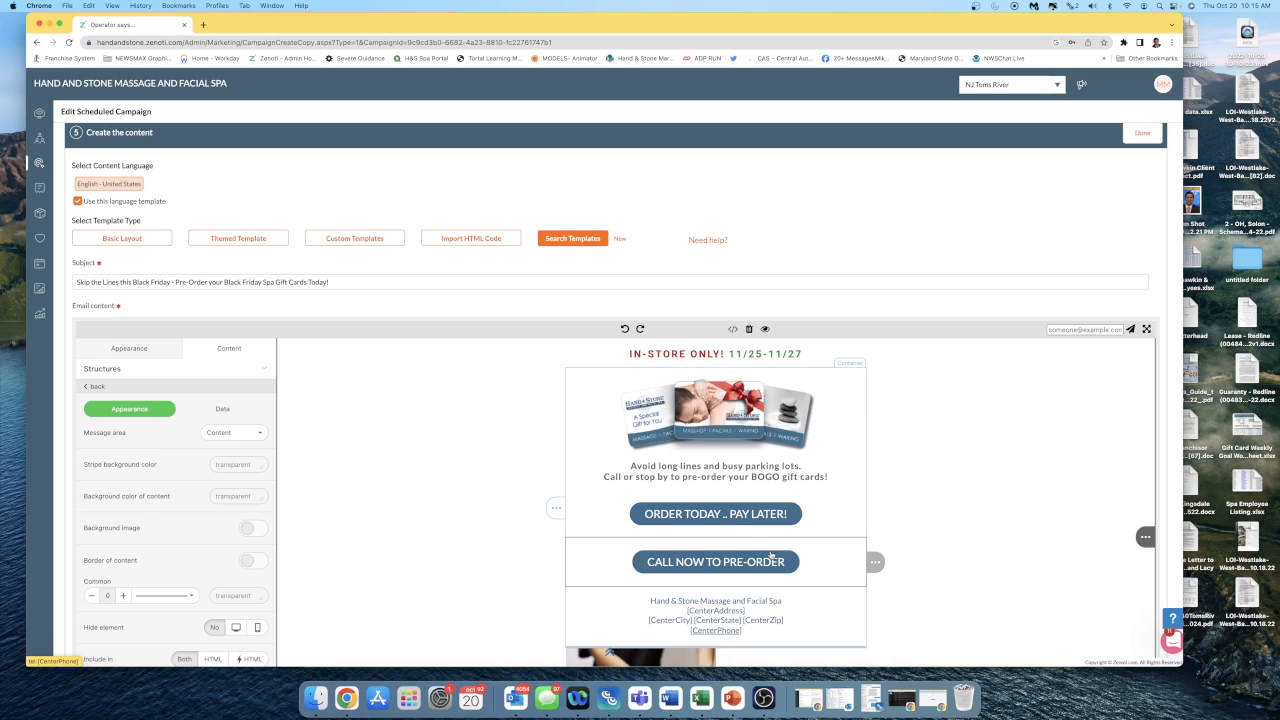
Check the link settings of both pre-order buttons and review the whole email layout from header to footer.
left_click(736, 517)
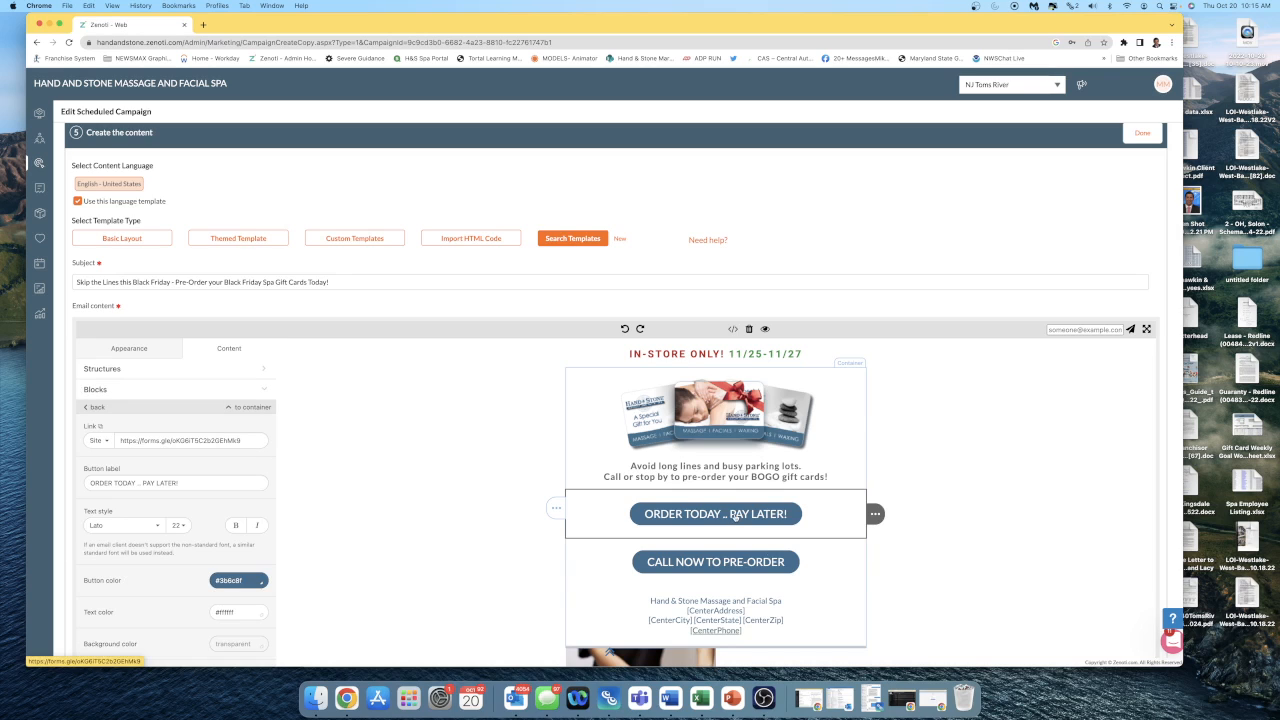
left_click(748, 561)
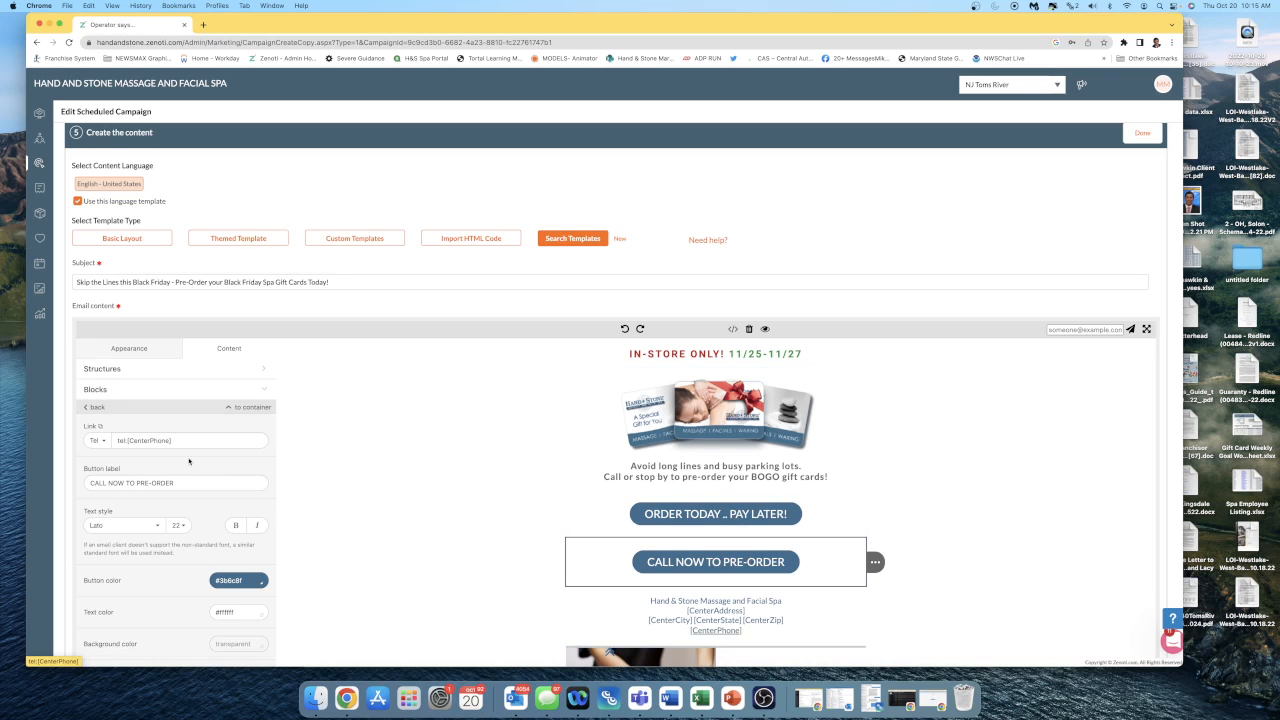
scroll(900, 512, "down", 4)
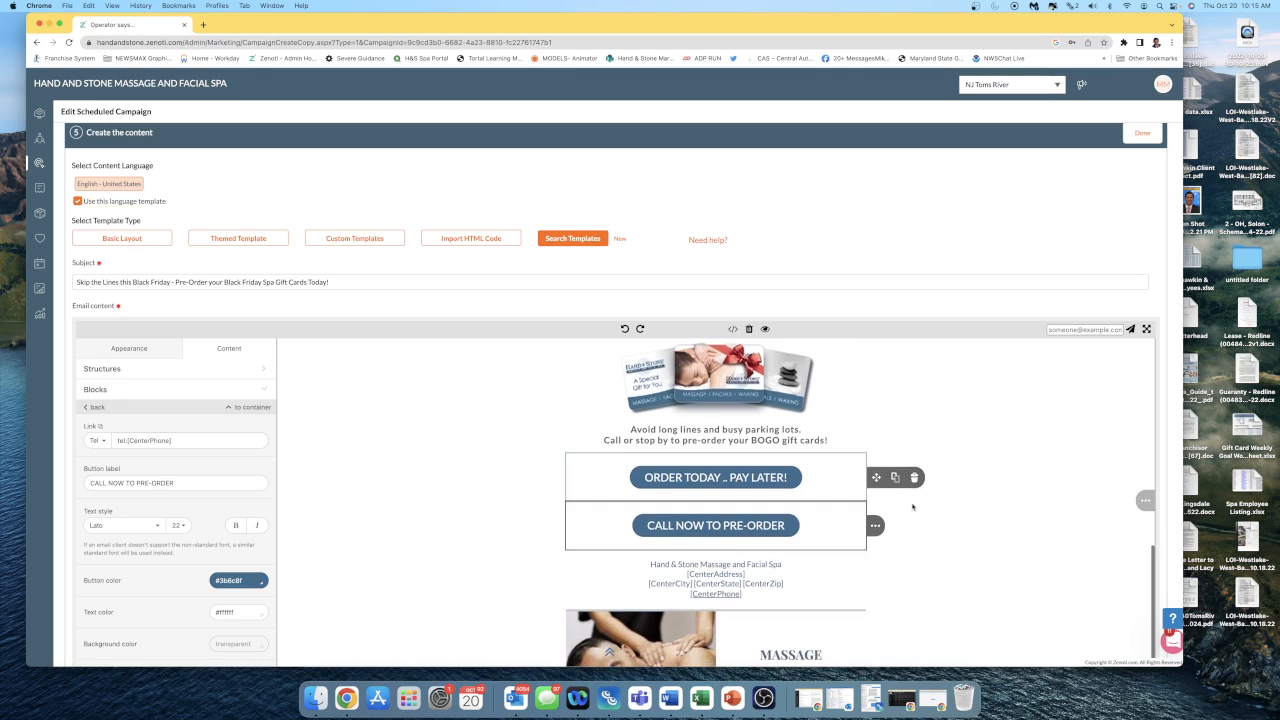
scroll(952, 514, "down", 6)
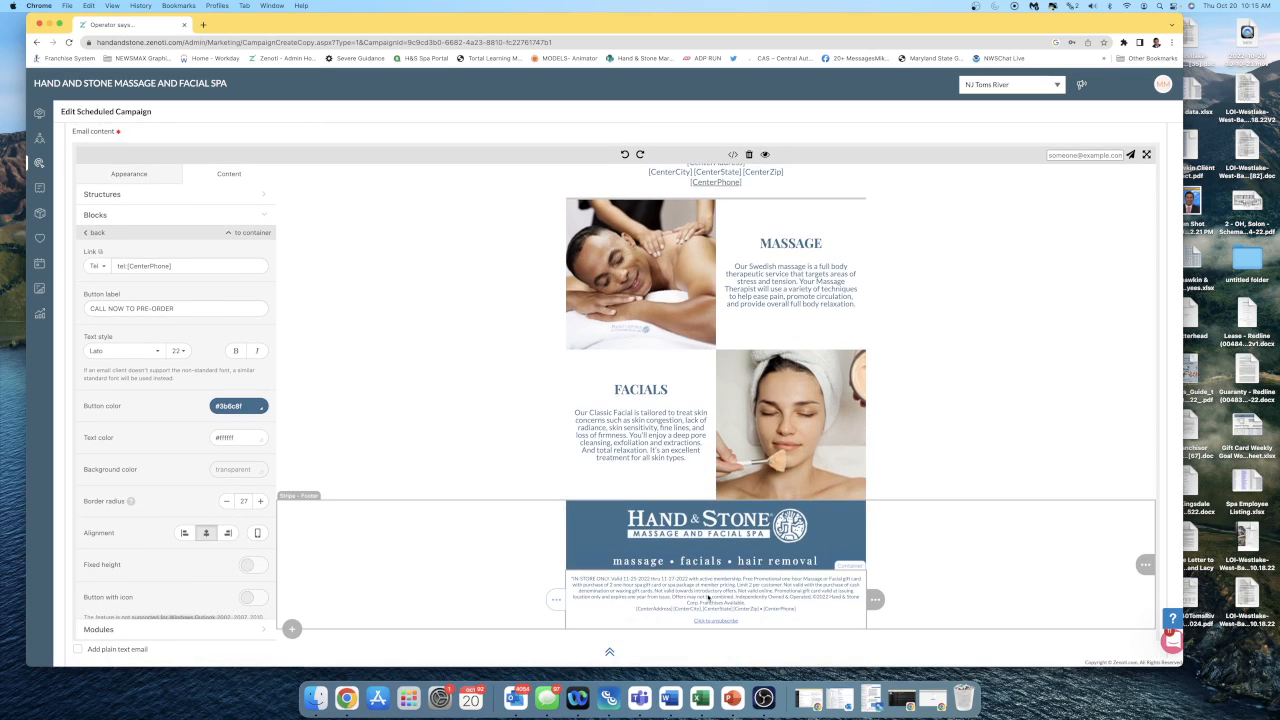
scroll(806, 525, "up", 3)
scroll(806, 525, "up", 5)
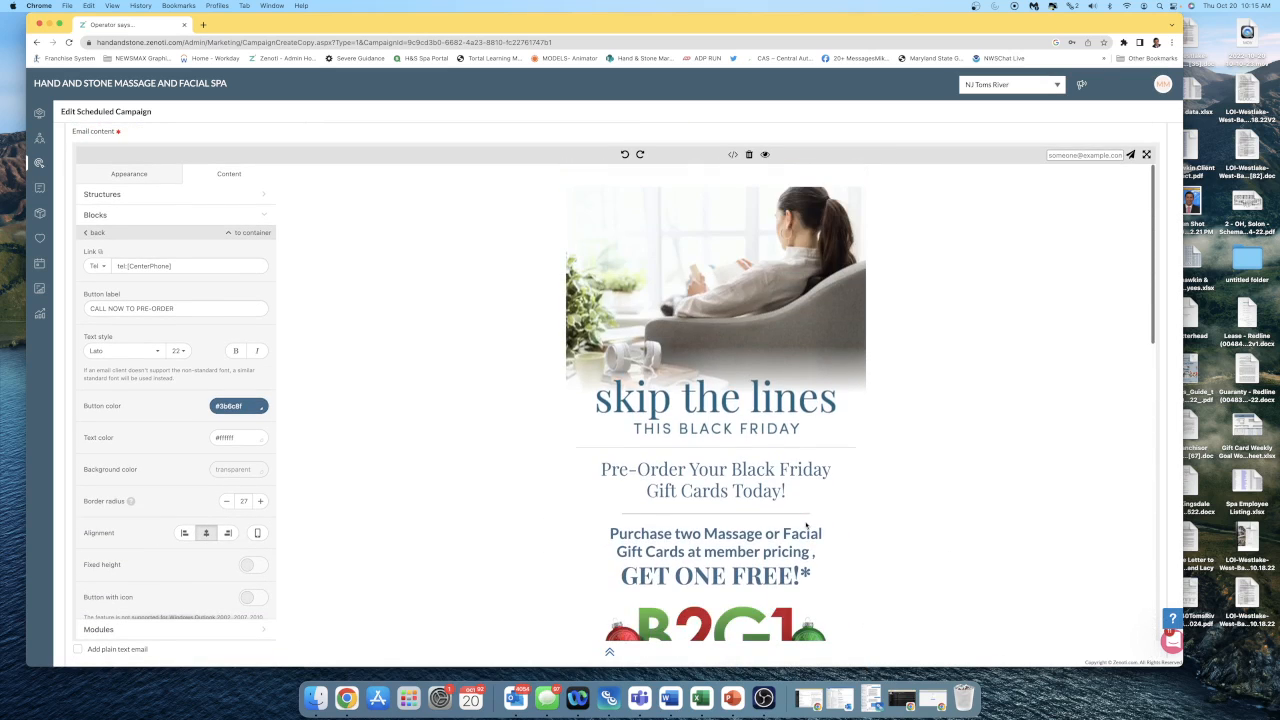
scroll(994, 476, "down", 6)
scroll(994, 476, "down", 3)
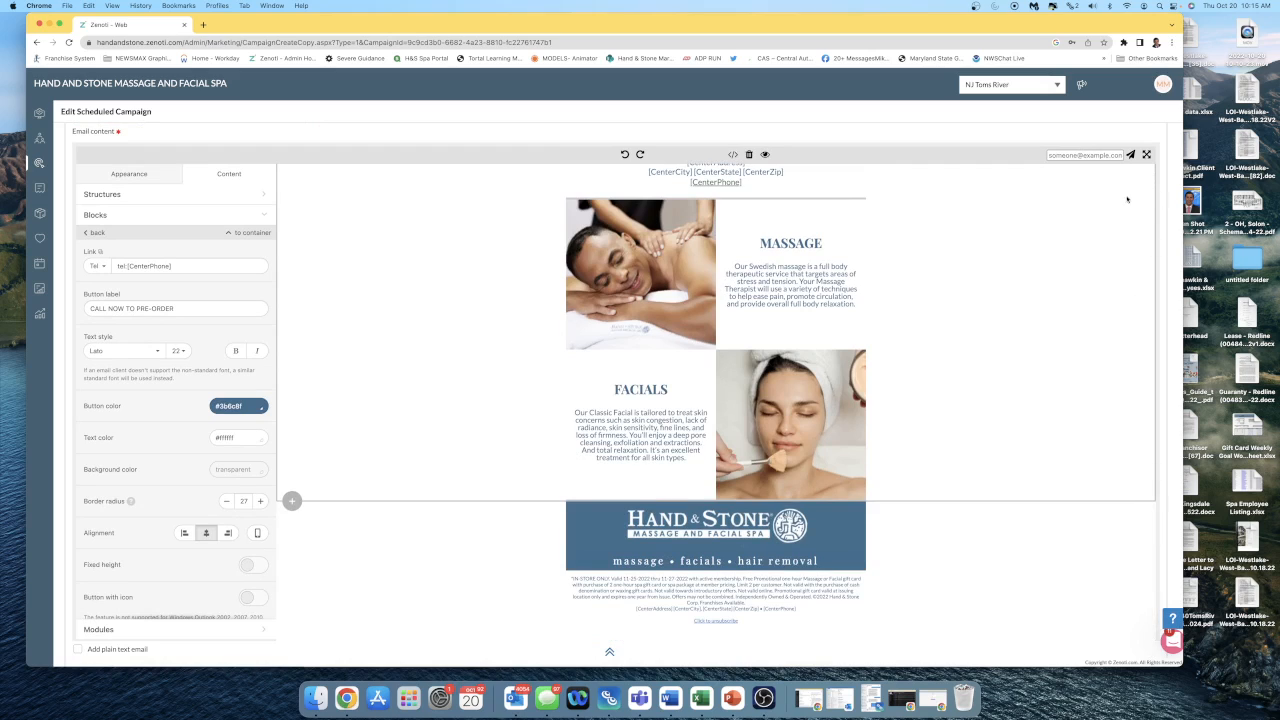
Send a test copy of the campaign email, entering the recipient's e-mail address.
left_click(1093, 156)
left_click(1098, 176)
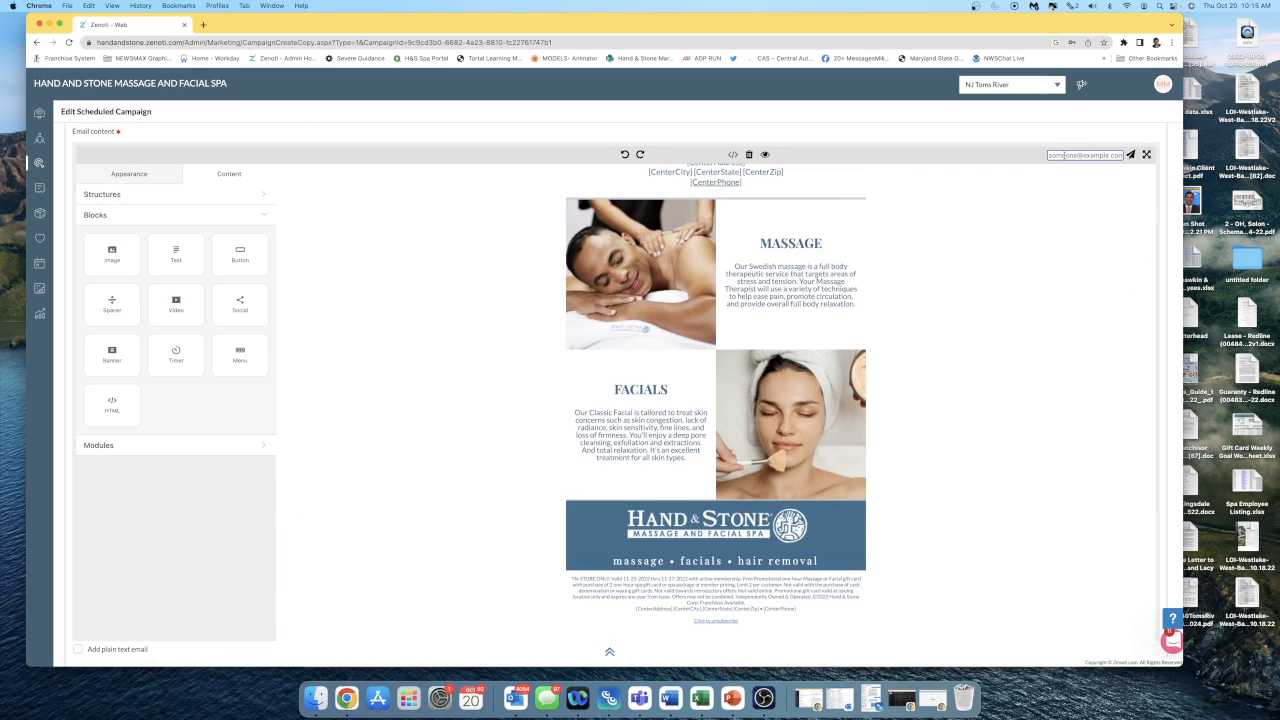
type("MASCO77")
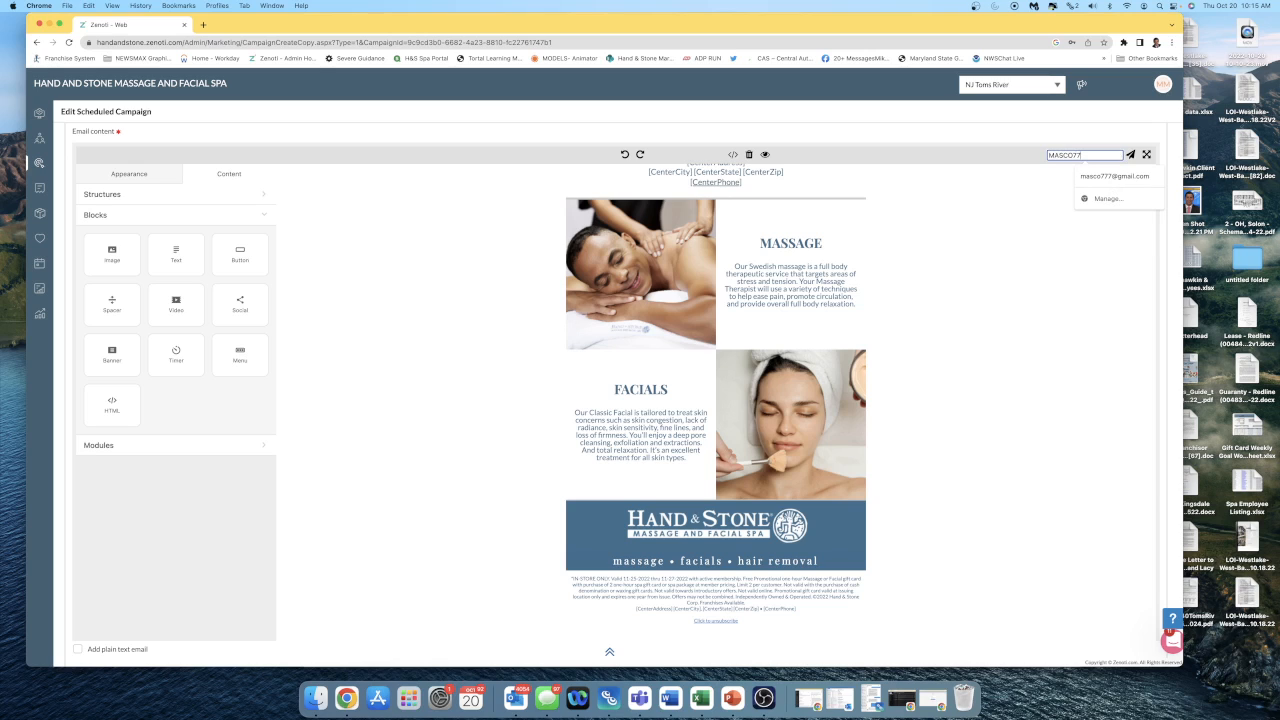
left_click(1085, 177)
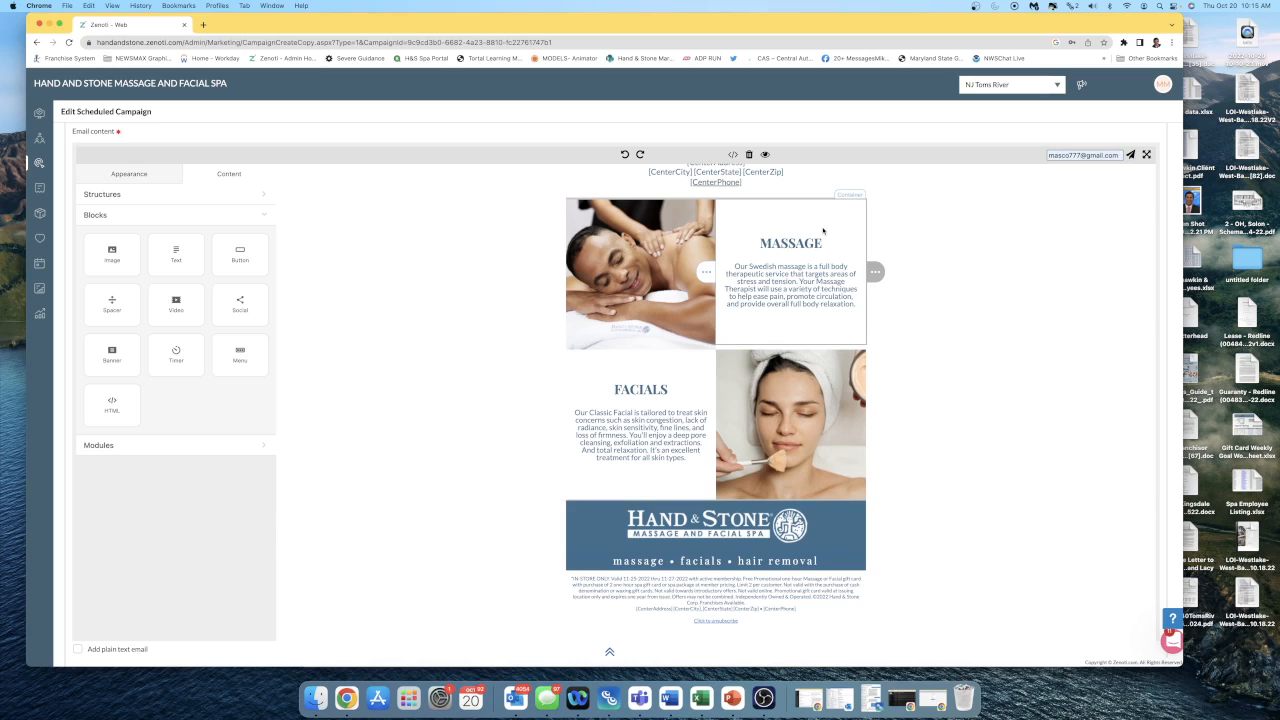
Go to gmail.com in a new browser tab and open the test Black Friday pre-order email from Zenoti.
left_click(204, 27)
type("gmail.com")
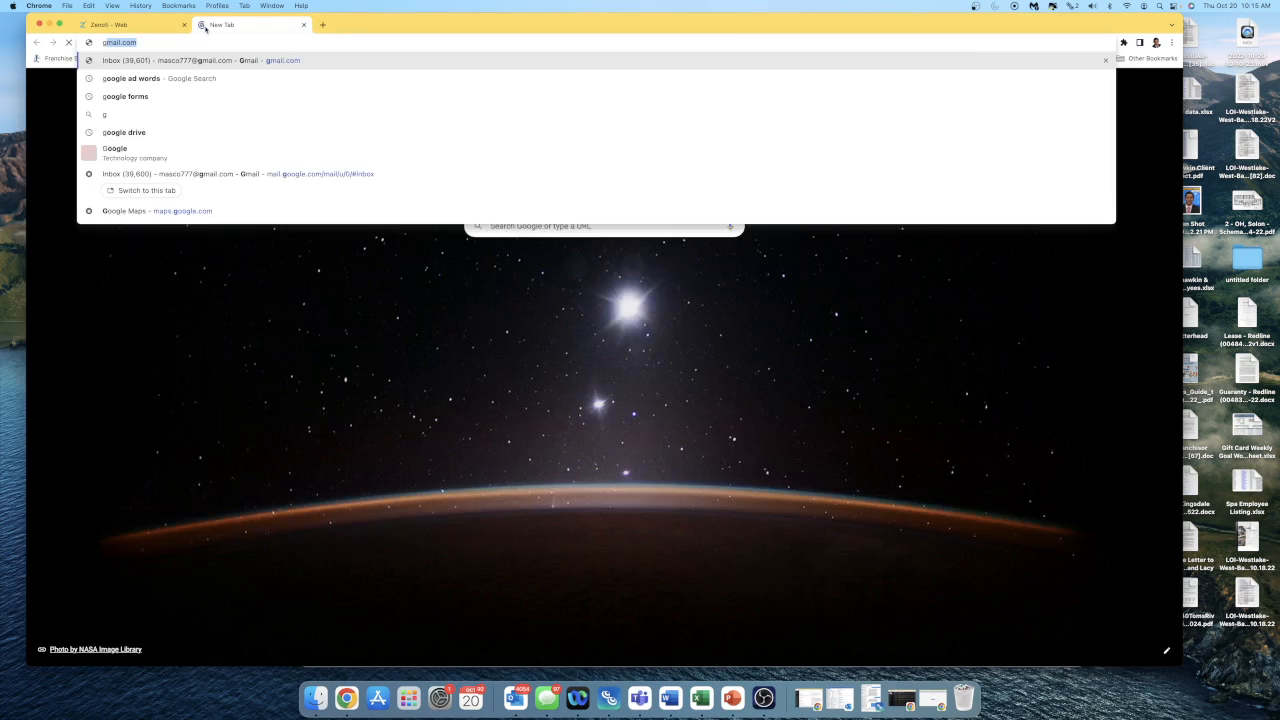
key("Return")
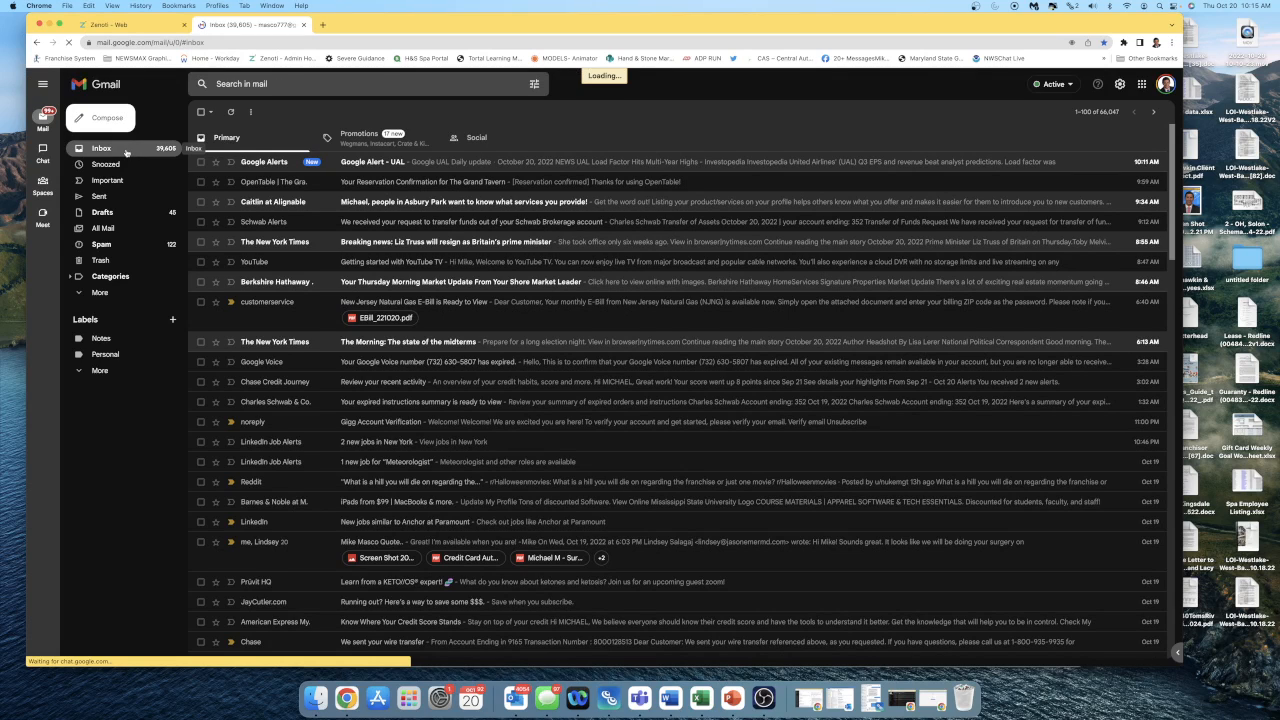
left_click(452, 163)
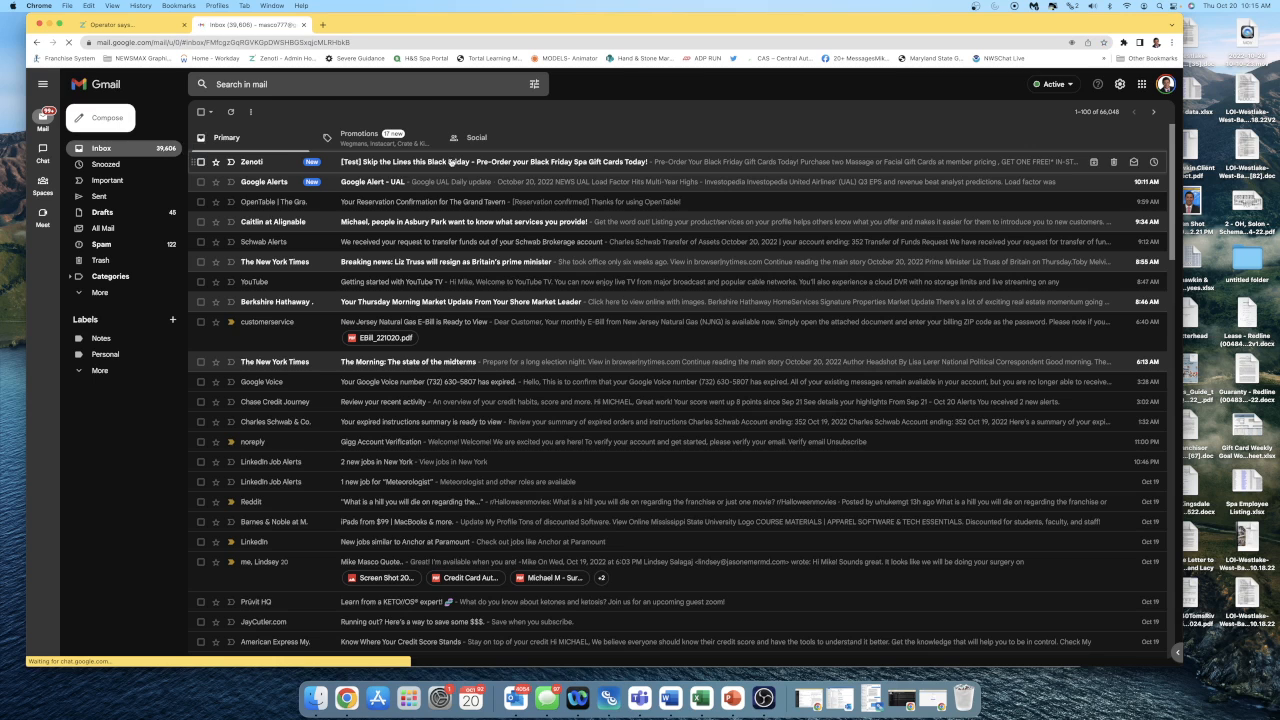
Test the "ORDER TODAY .. PAY LATER!" button in the received email and look over the linked pre-order form.
scroll(674, 366, "down", 5)
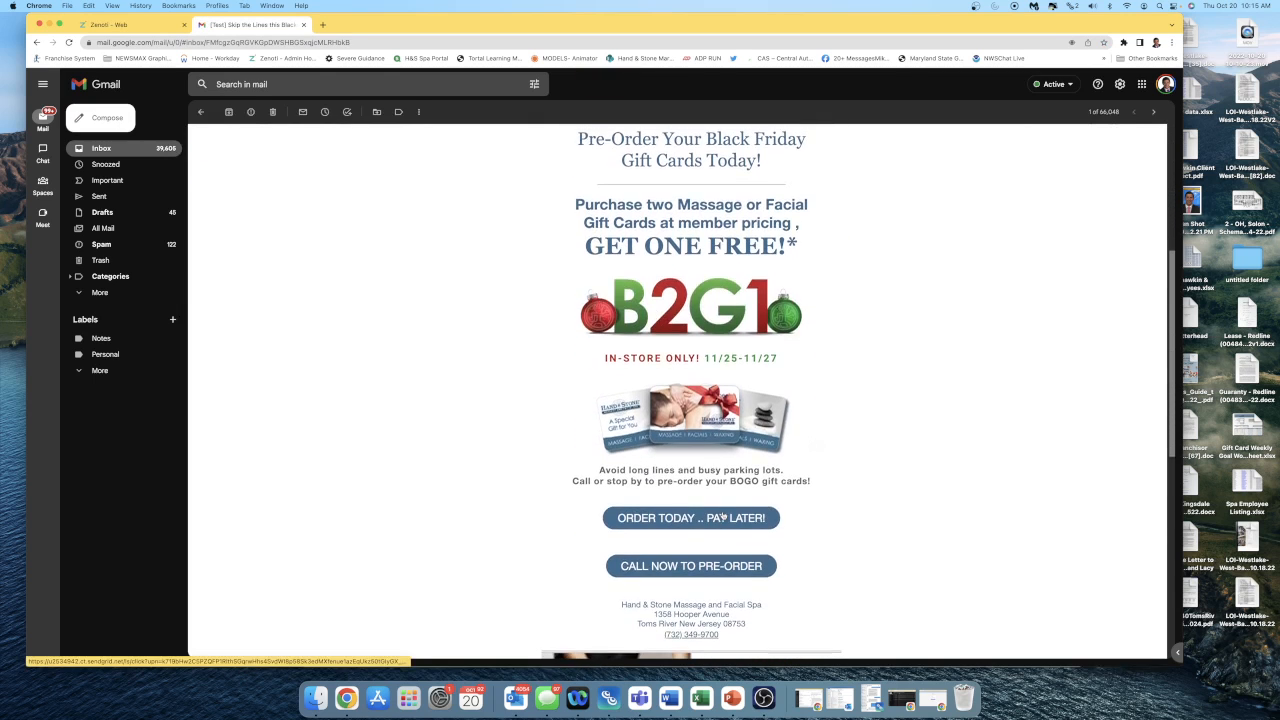
left_click(723, 520)
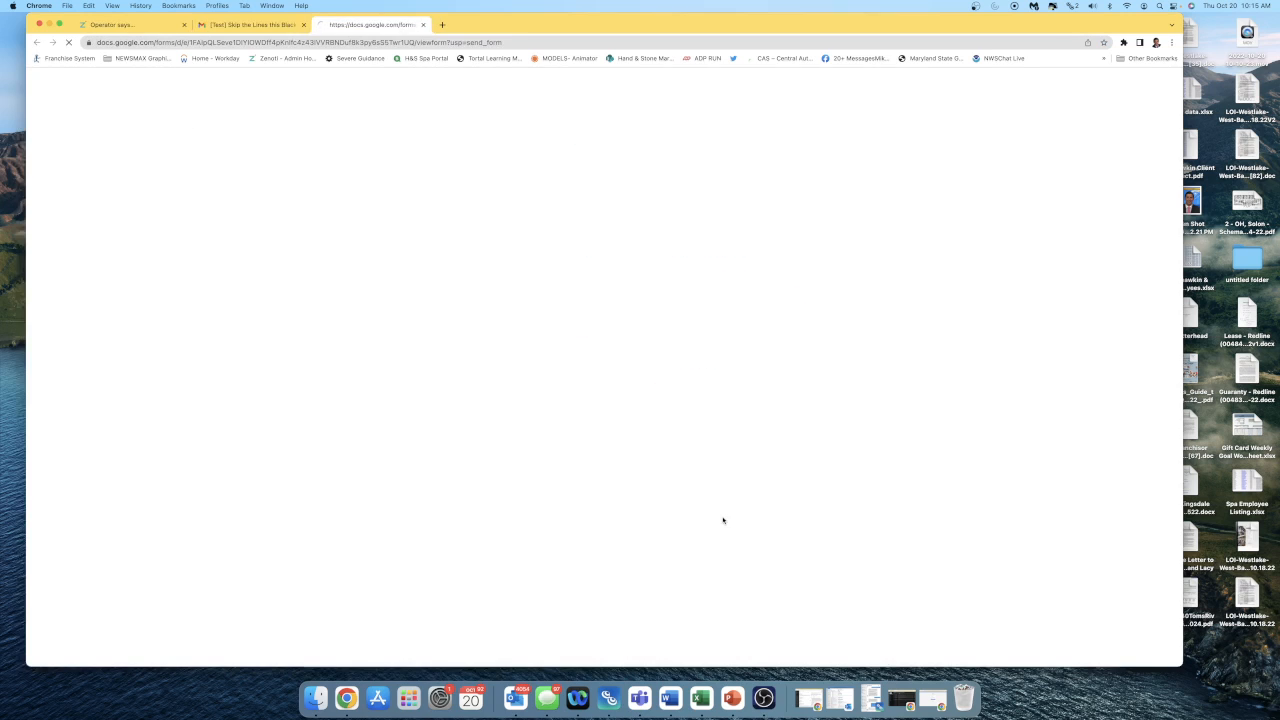
scroll(723, 520, "down", 3)
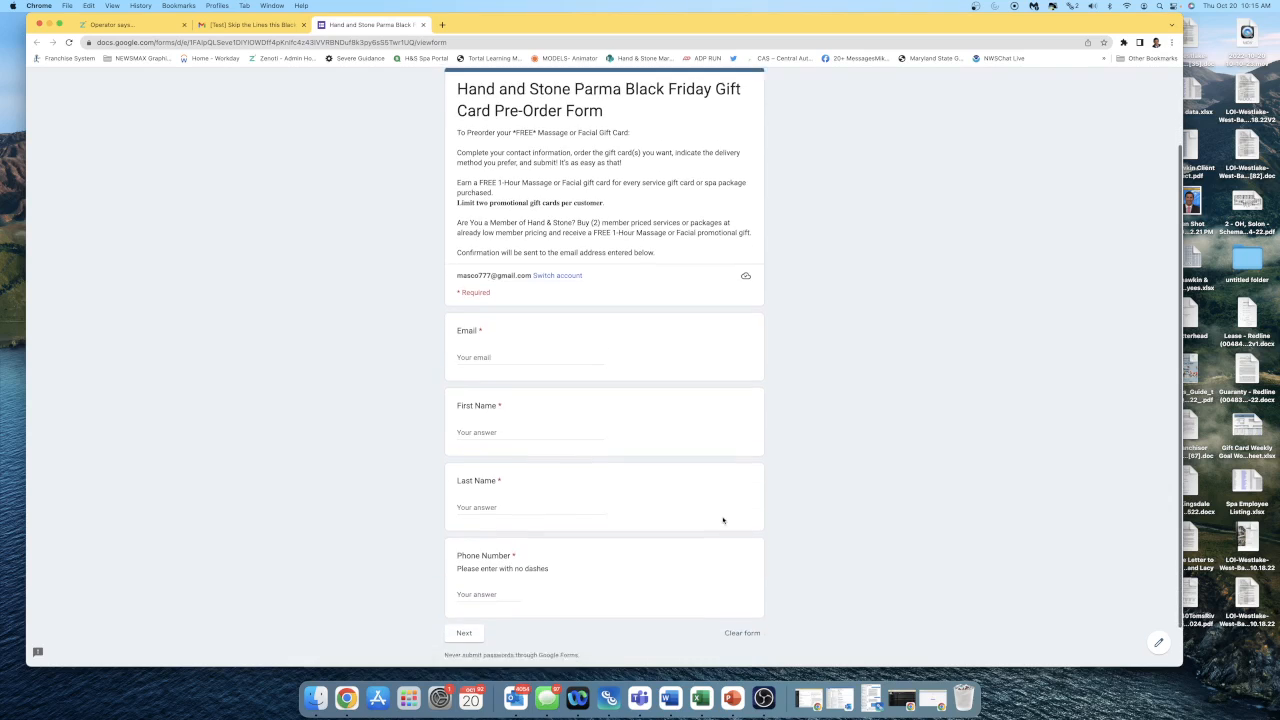